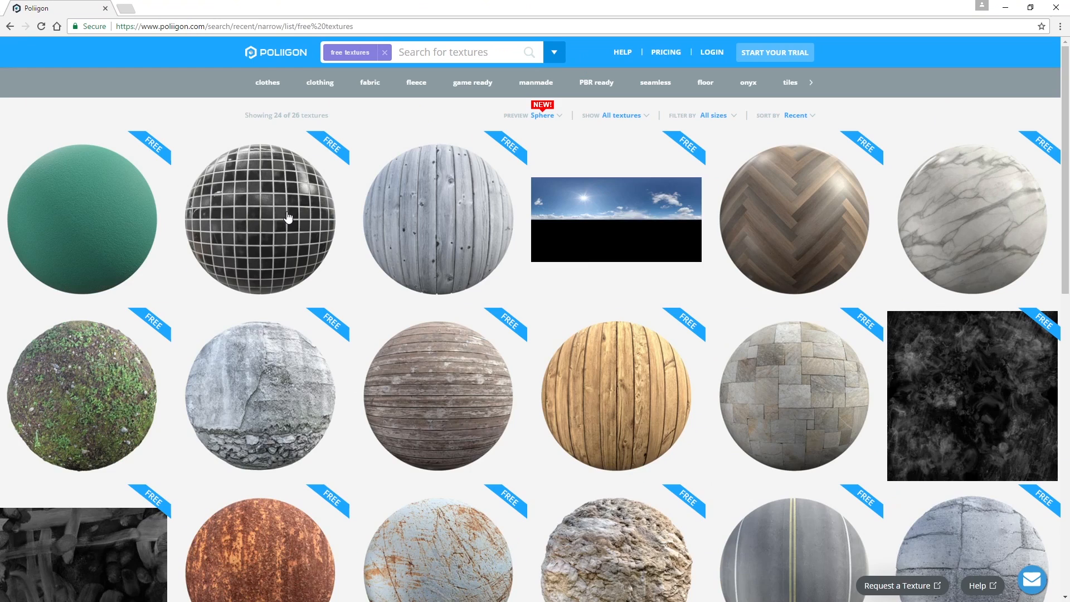
# Preview the free Tiles Onyx Opalo Black 001 and Hdr Sky Cloudy 004 textures on Poliigon, and switch to 3ds Max.
pyautogui.moveTo(276, 221)
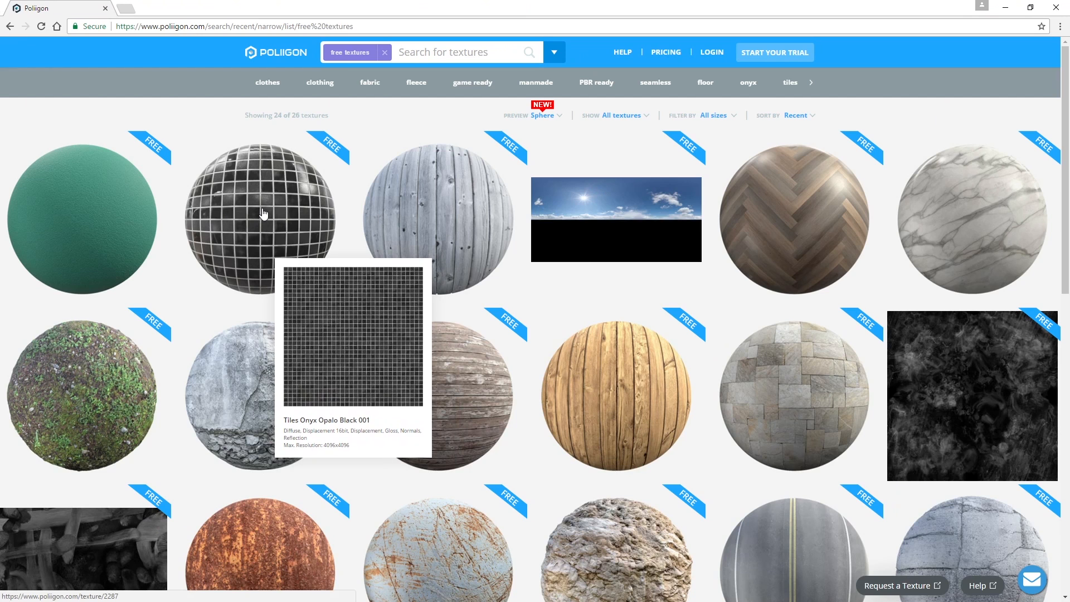
pyautogui.click(263, 214)
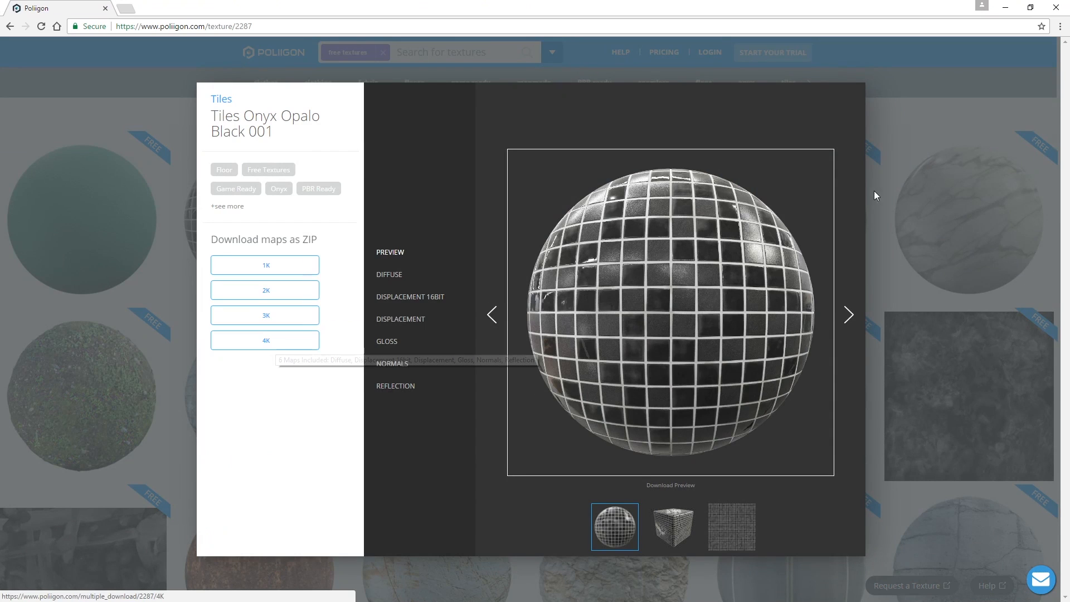
pyautogui.click(887, 109)
pyautogui.moveTo(640, 229)
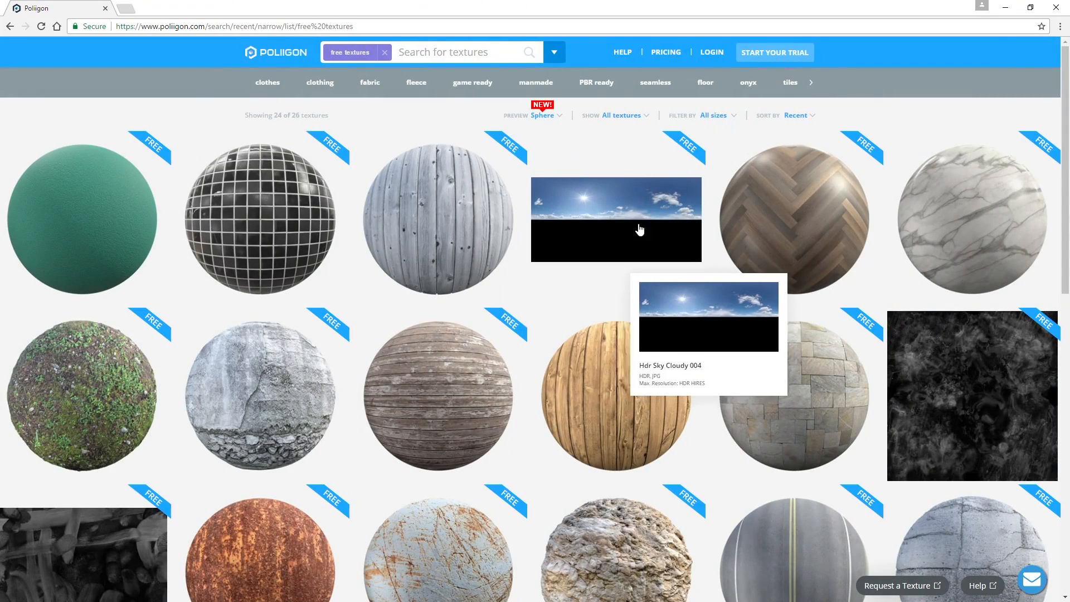
pyautogui.click(593, 218)
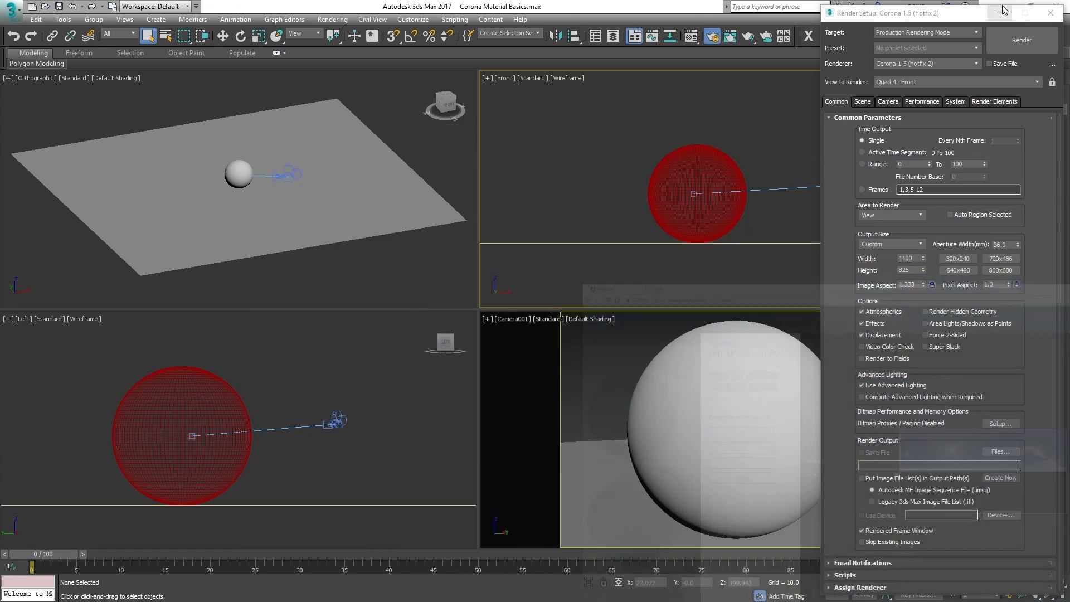
pyautogui.click(1005, 7)
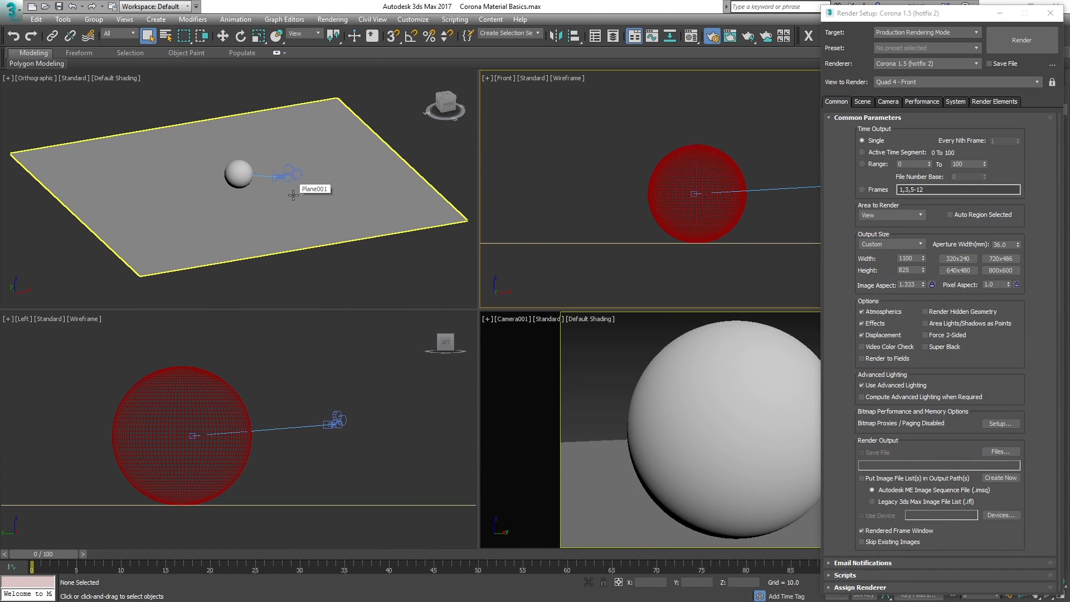
# Load HdrSkyCloudy004_HDR_3K.exr as a bitmap environment map with the OpenEXR color correction disabled.
pyautogui.click(232, 218)
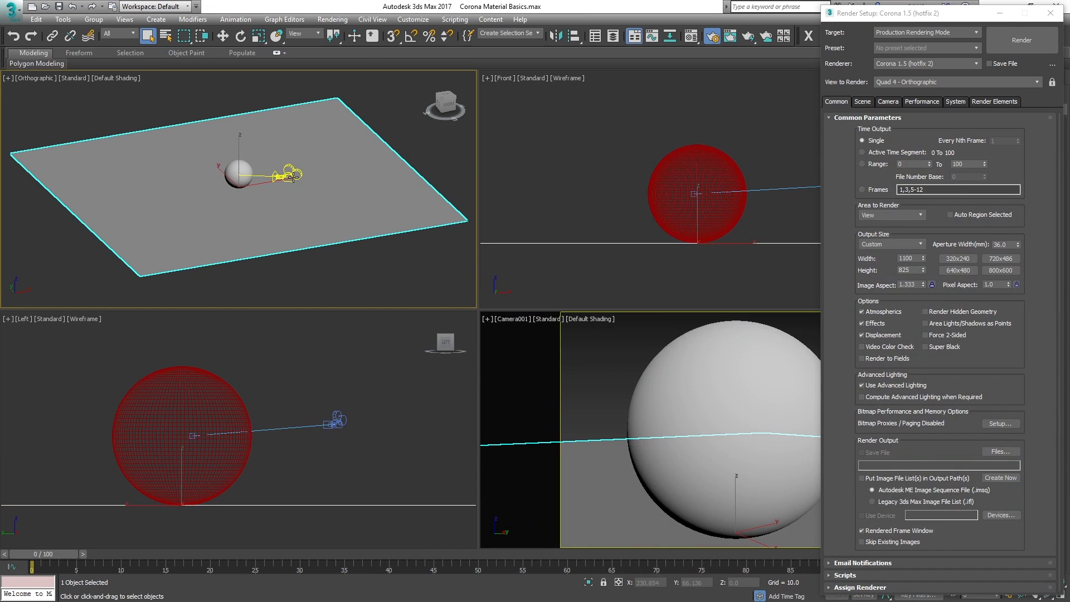
pyautogui.rightClick(525, 157)
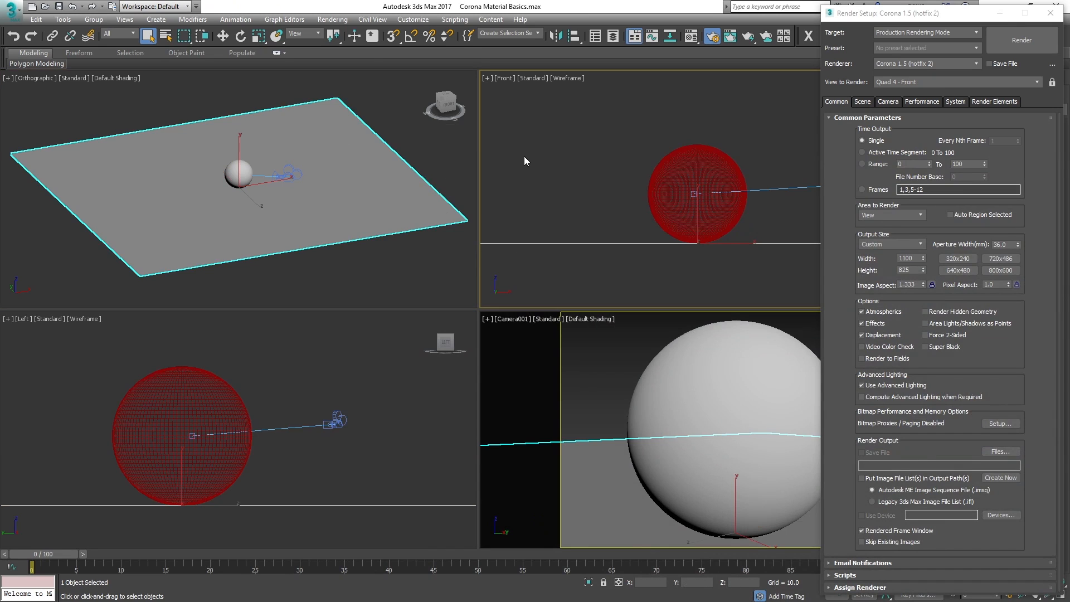
pyautogui.click(338, 20)
pyautogui.click(370, 174)
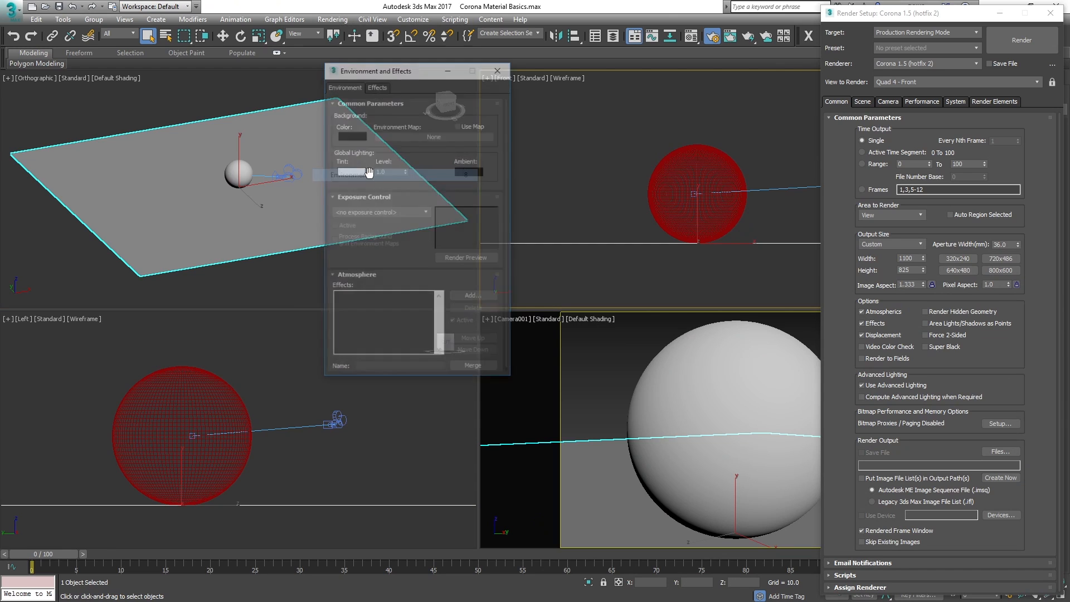
pyautogui.click(411, 135)
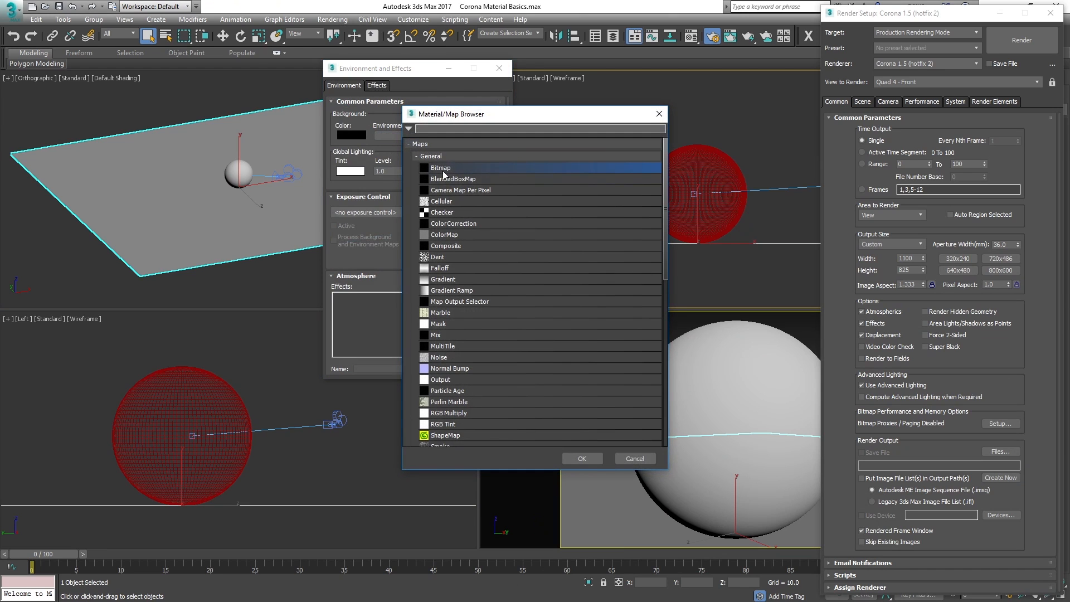
pyautogui.doubleClick(450, 170)
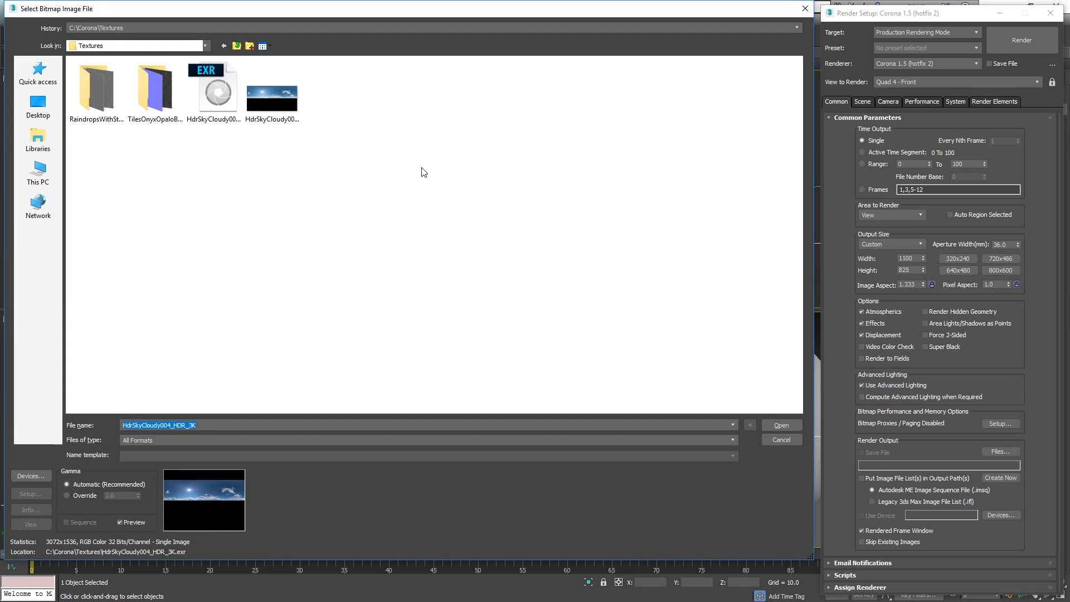
pyautogui.doubleClick(216, 95)
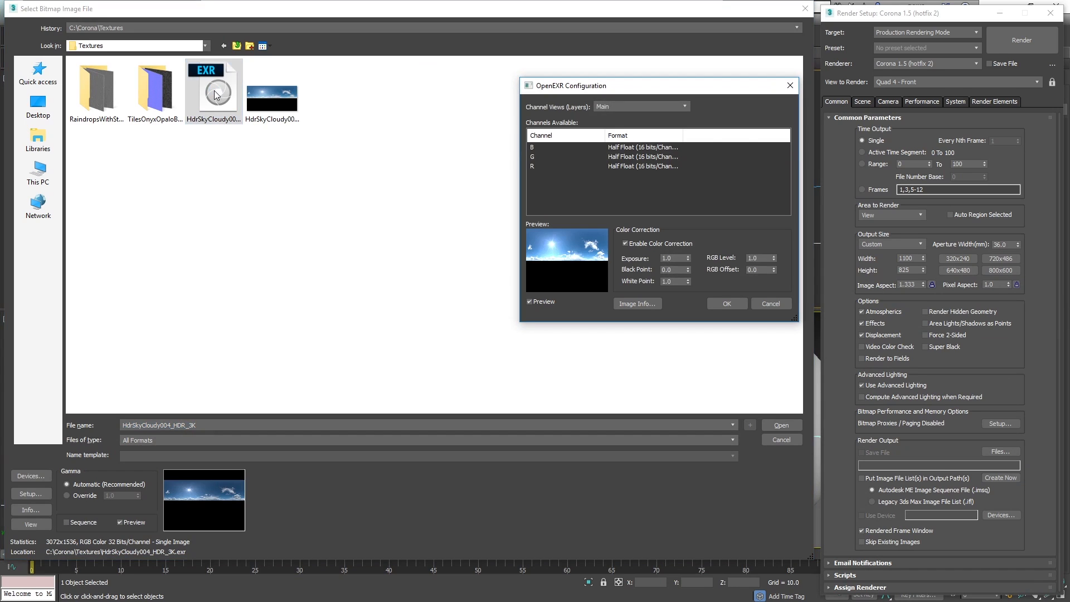
pyautogui.click(655, 245)
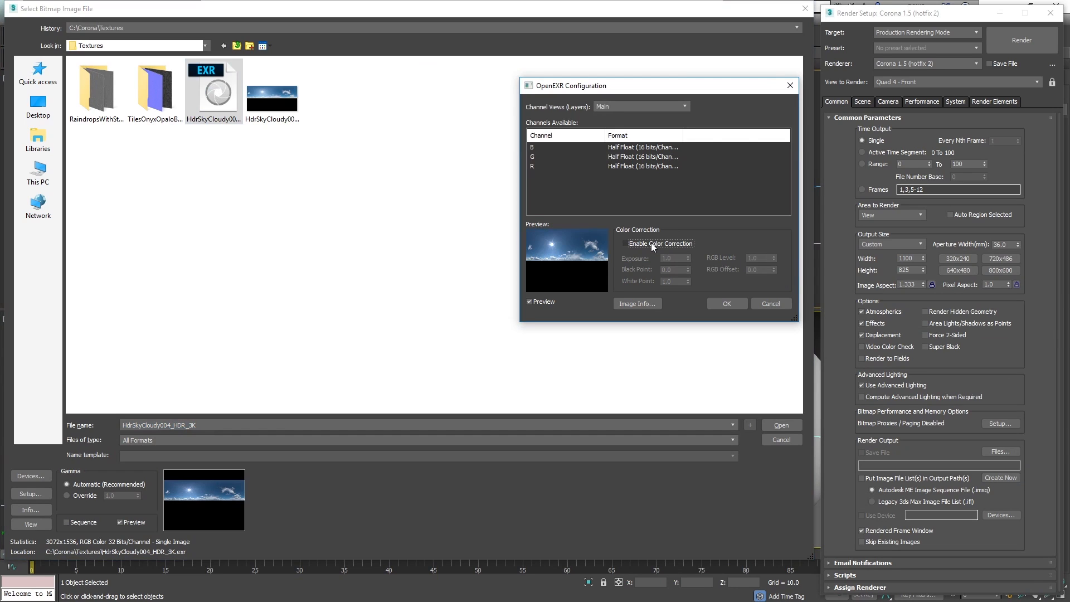
pyautogui.click(727, 303)
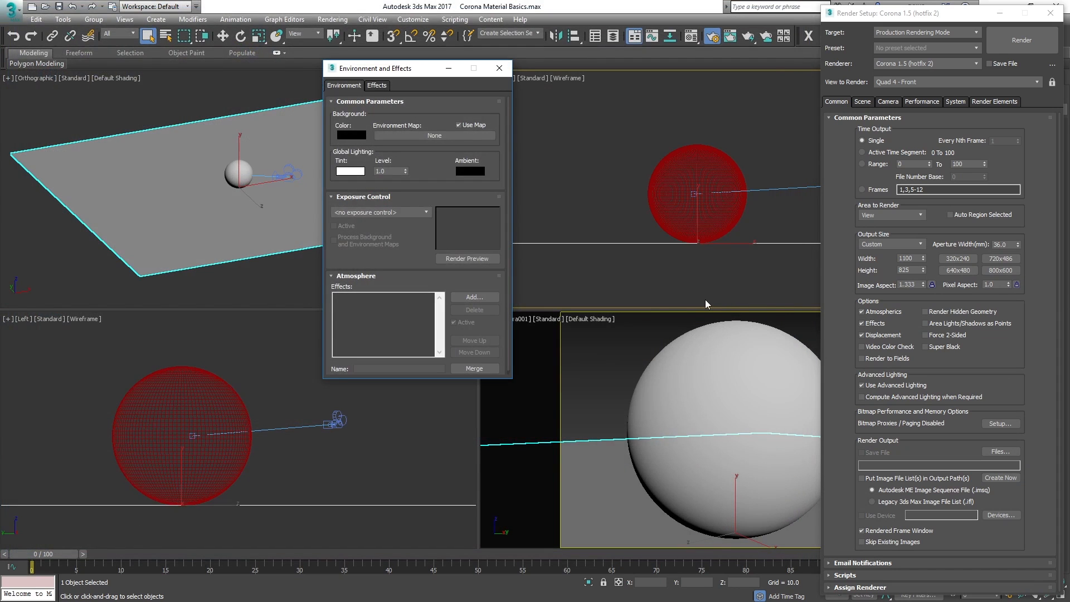
# Close the environment settings and test-render the Camera001 view with the sky lighting, closing the frame buffer at the end.
pyautogui.rightClick(587, 350)
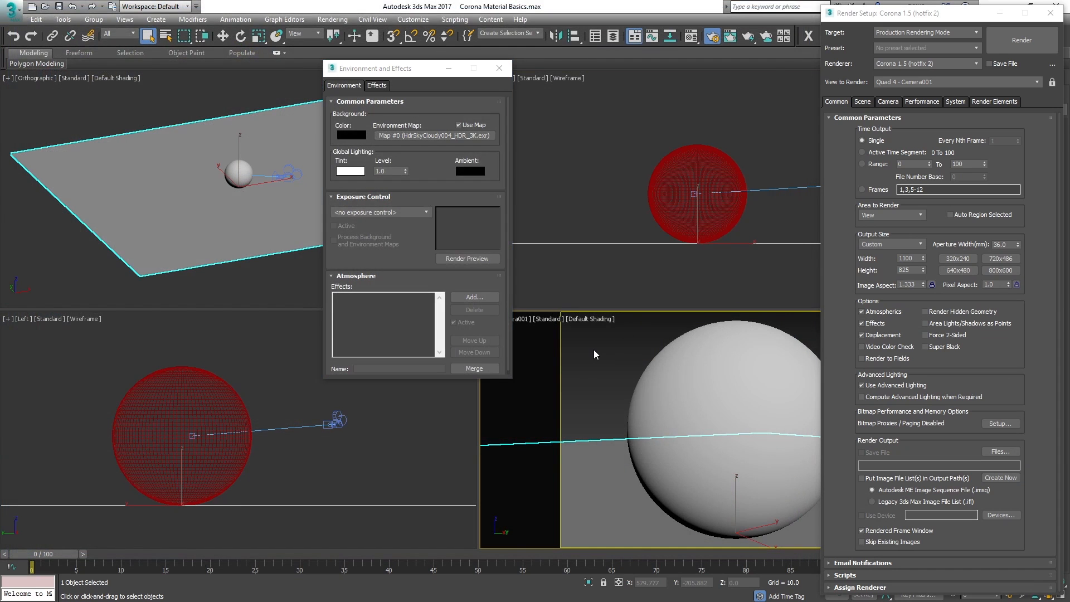
pyautogui.click(499, 68)
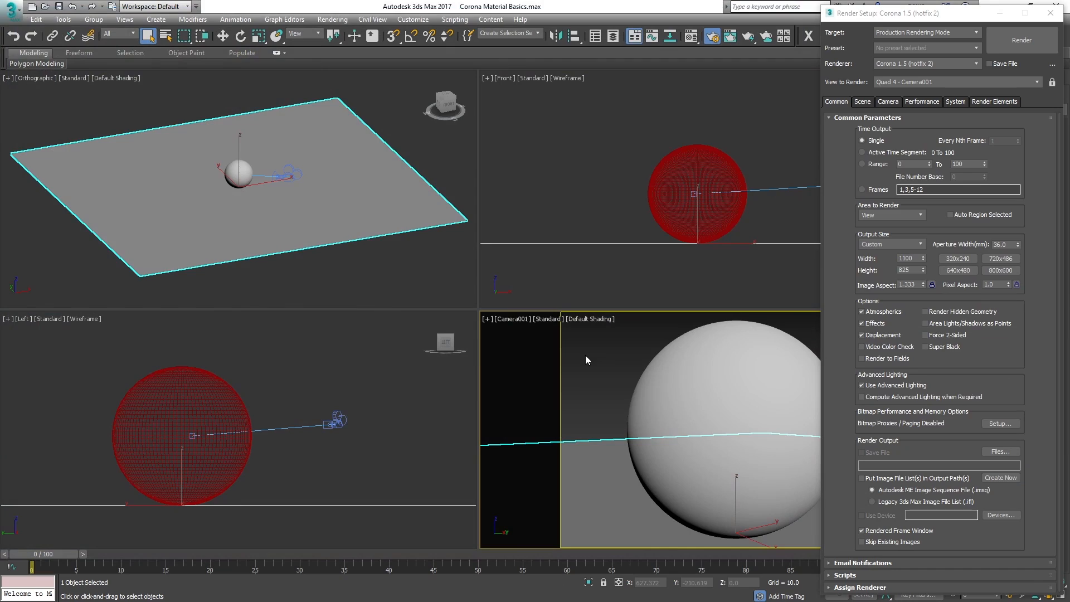
pyautogui.hotkey('shift', 'q')
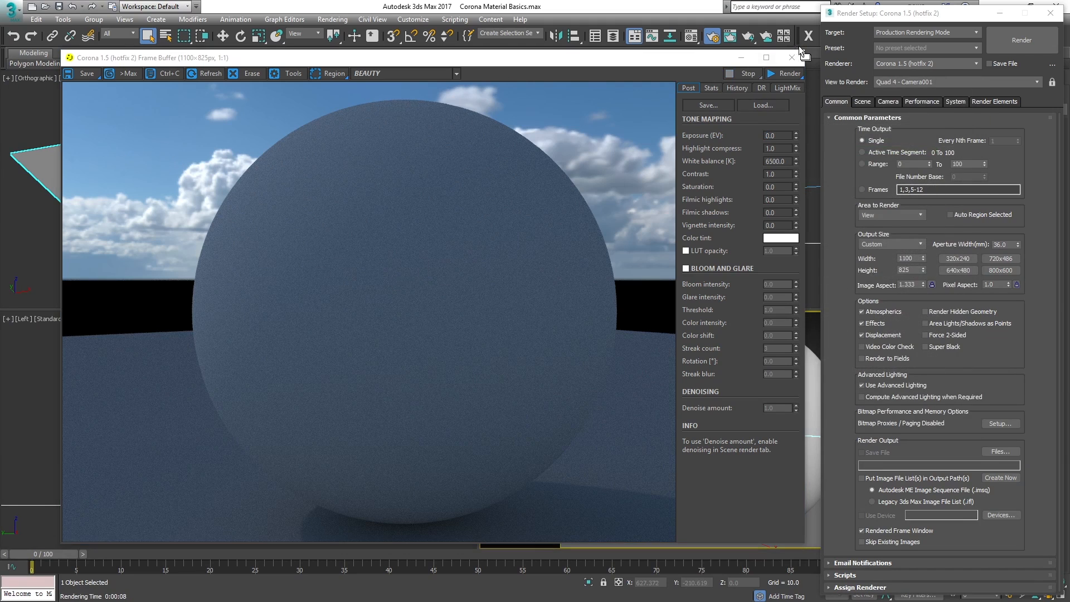
pyautogui.click(791, 58)
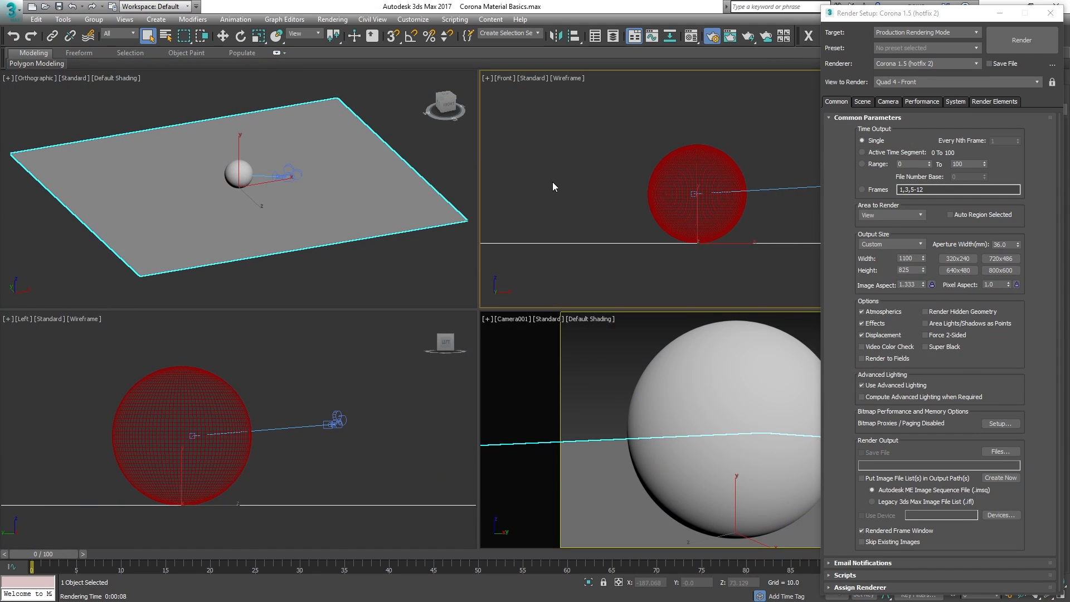
# Change the sphere's 01 - Default material to the CoronaMtl type and move the Material Editor clear of the camera view.
pyautogui.press('m')
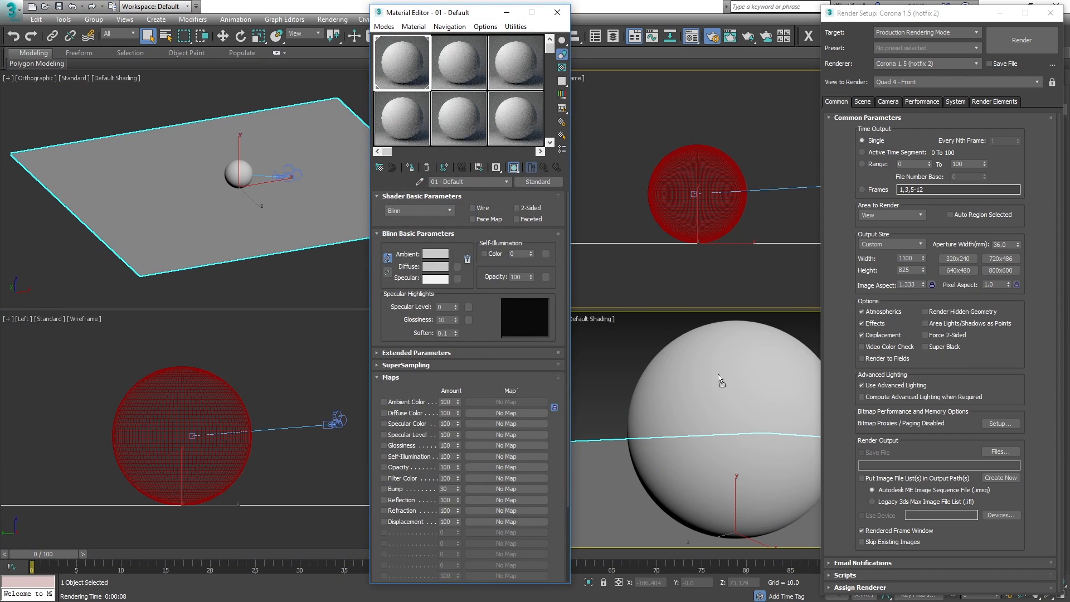
pyautogui.click(728, 390)
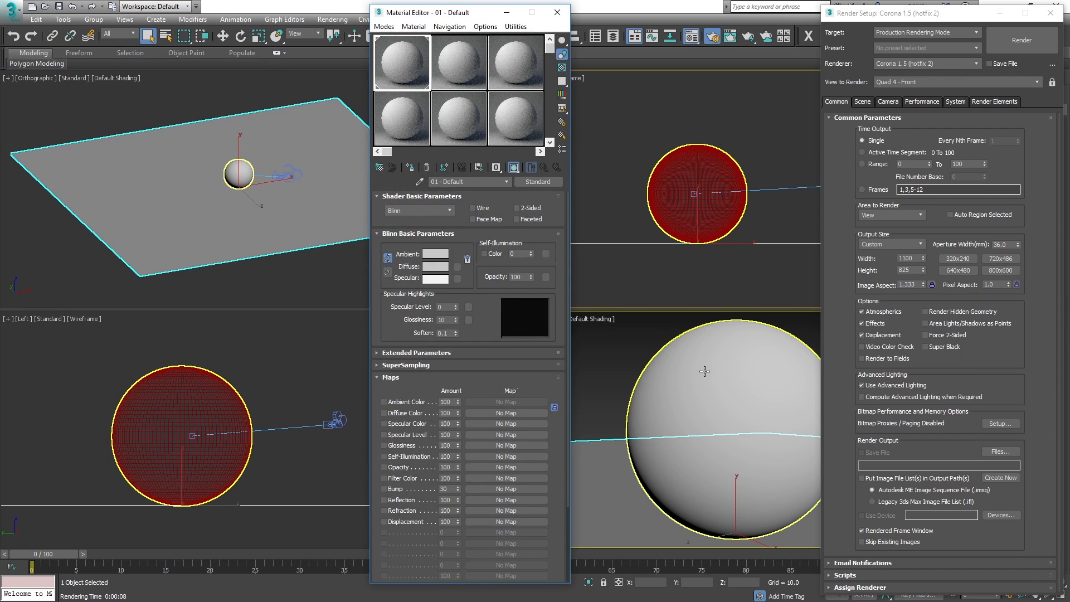
pyautogui.click(539, 181)
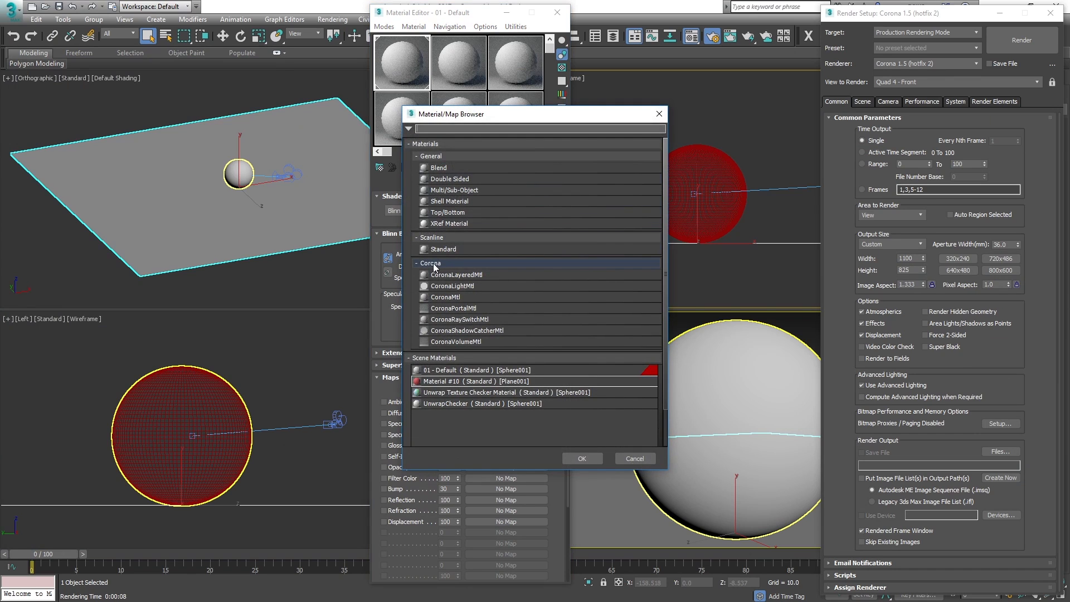
pyautogui.doubleClick(451, 297)
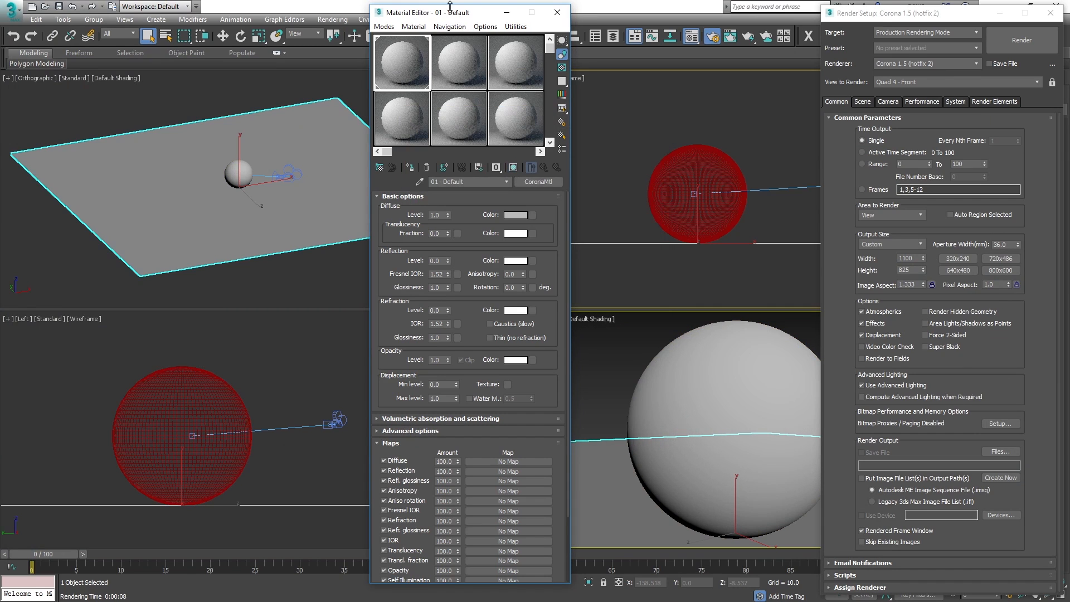
pyautogui.moveTo(449, 11); pyautogui.dragTo(326, 10)
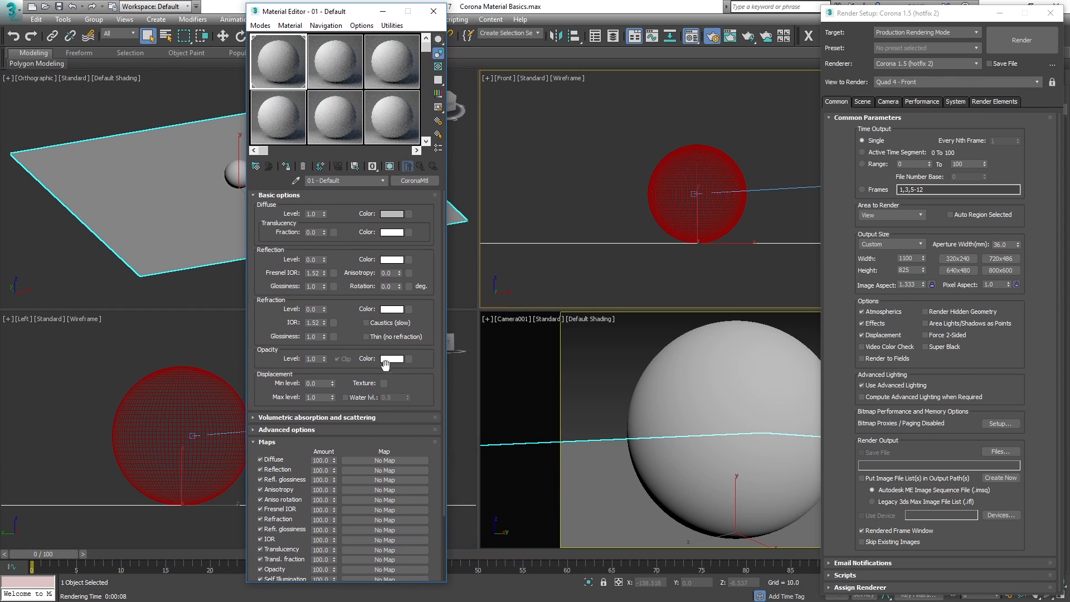
# Assign the bitmap TilesOnyxOpaloBlack001_DISP16_4K.tif to the material's Displacement map and return to the parent material.
pyautogui.scroll(-3, 365, 345)
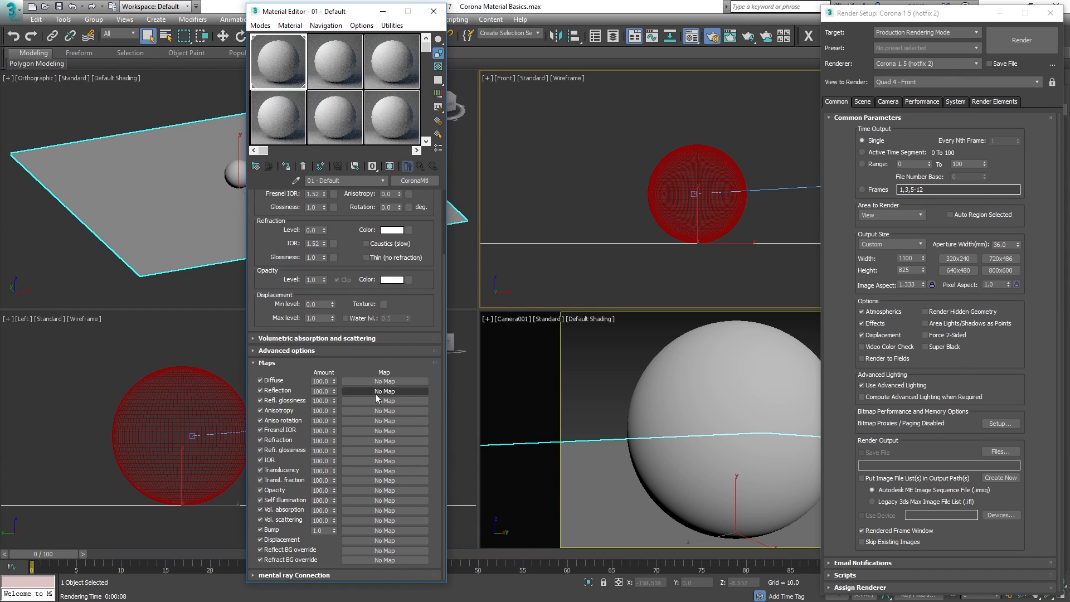
pyautogui.click(378, 542)
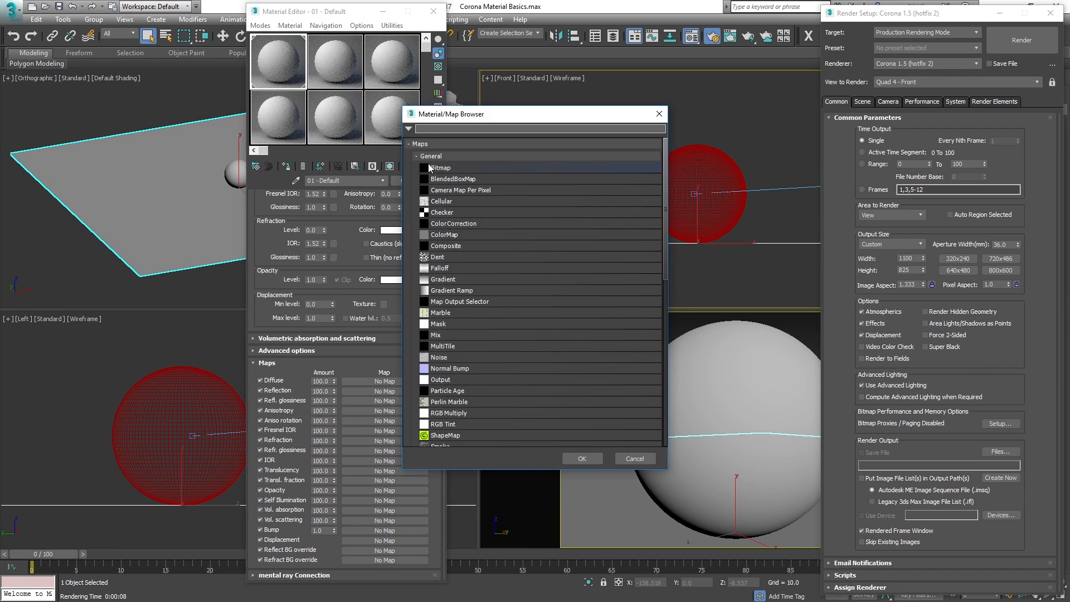
pyautogui.click(445, 169)
pyautogui.doubleClick(444, 169)
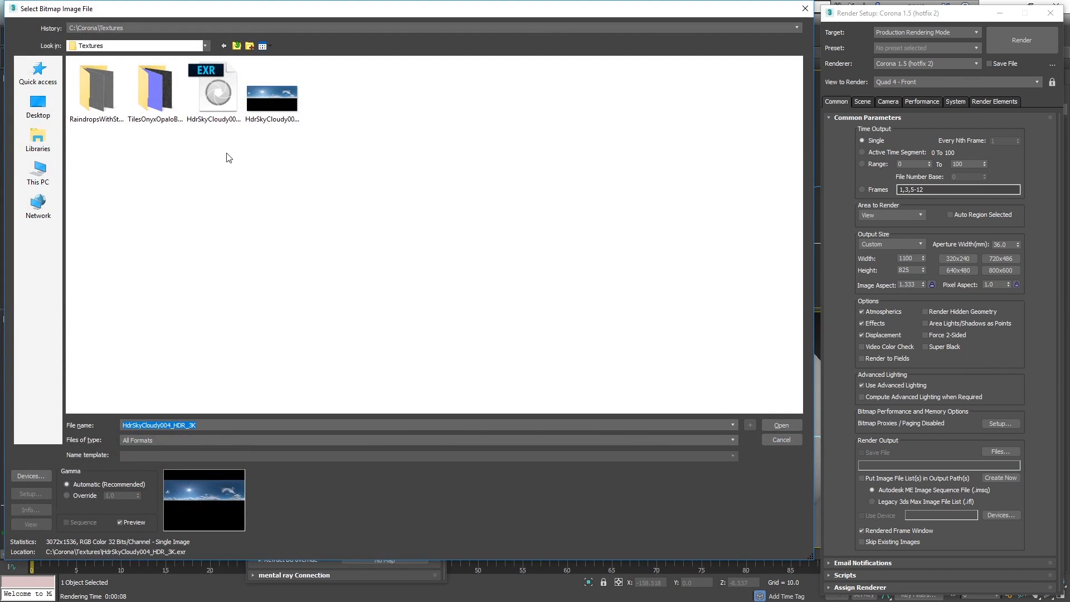
pyautogui.doubleClick(162, 87)
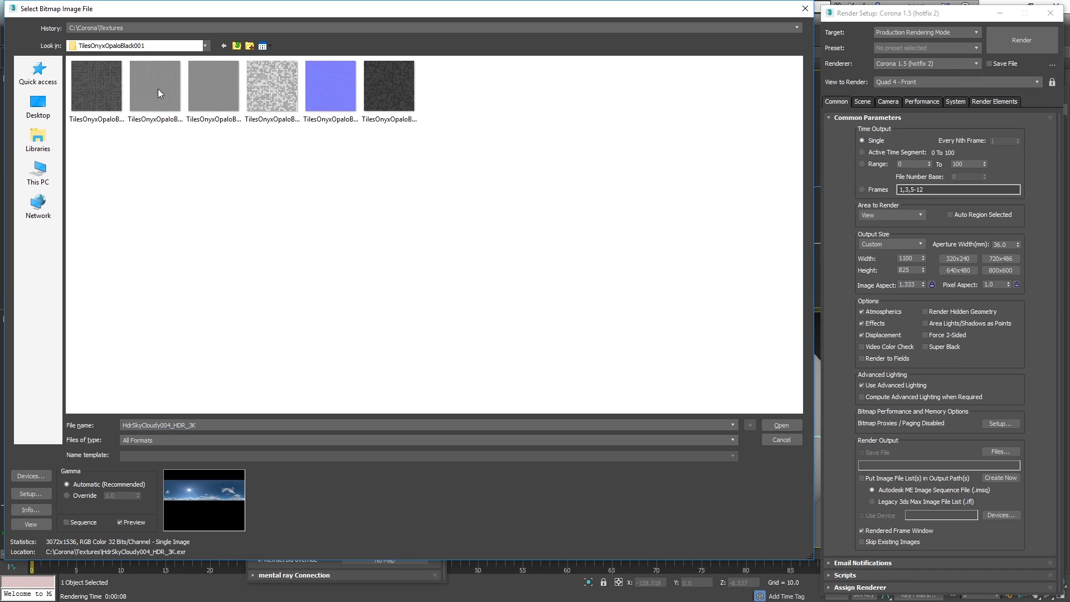
pyautogui.click(214, 85)
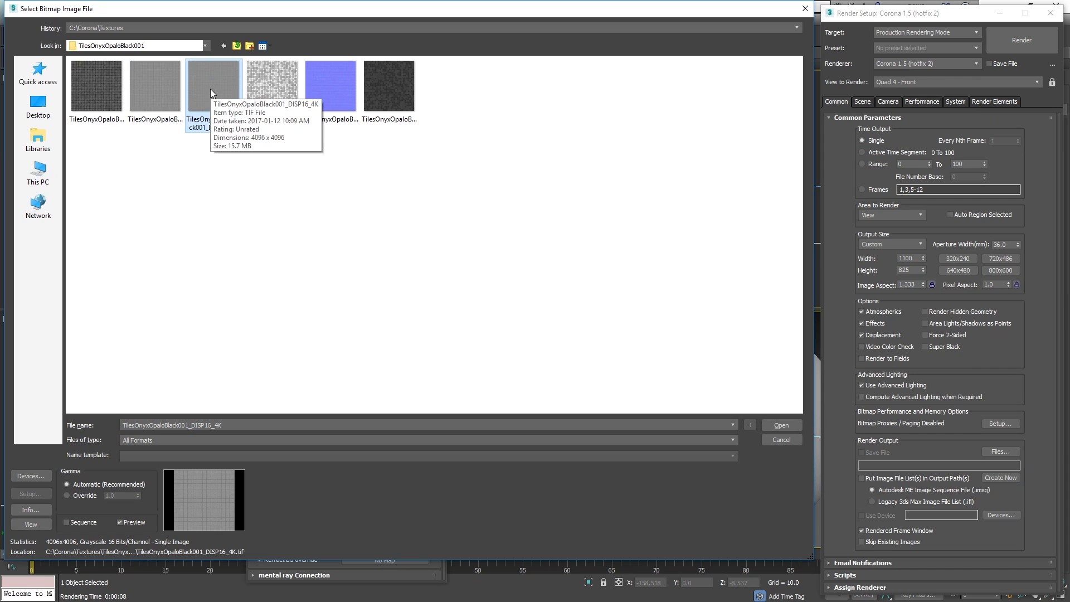
pyautogui.doubleClick(213, 88)
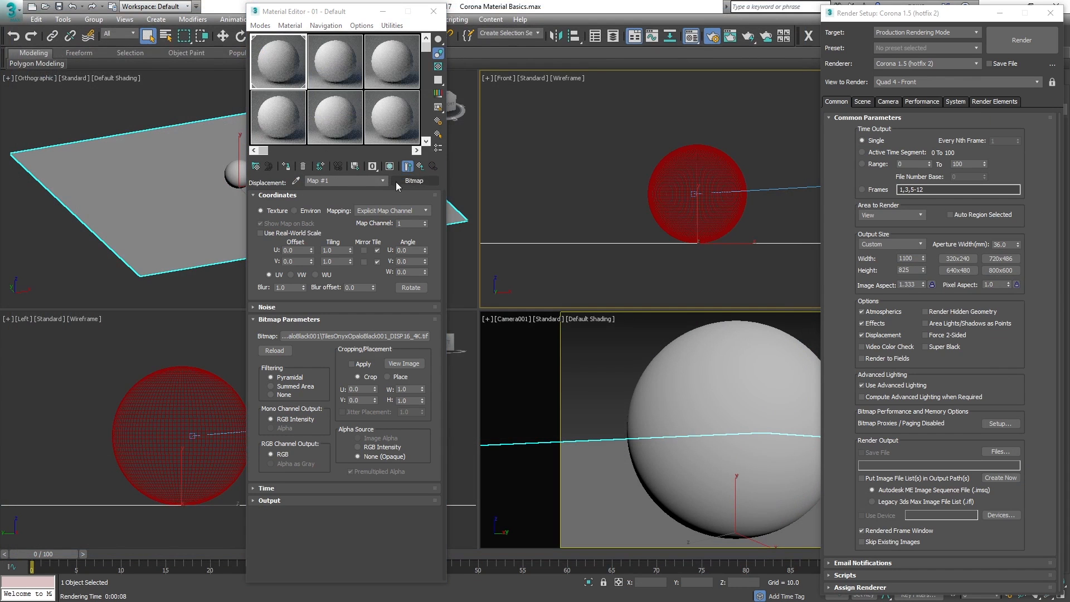
pyautogui.click(420, 166)
# Render the Camera001 view to check the sphere's displacement, and close the frame buffer.
pyautogui.rightClick(579, 391)
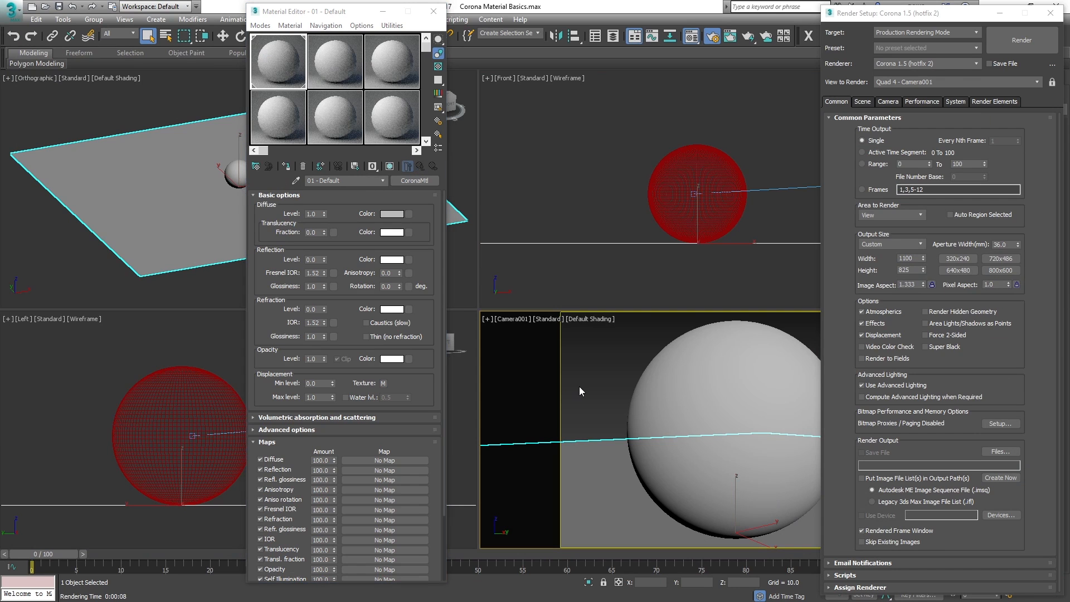
pyautogui.hotkey('shift', 'q')
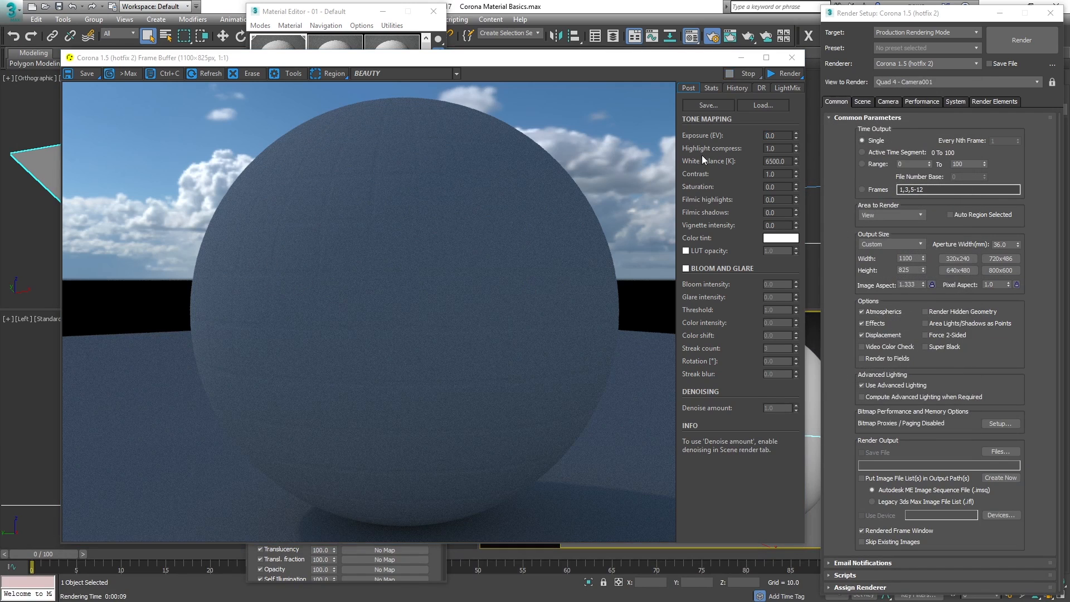
pyautogui.click(792, 58)
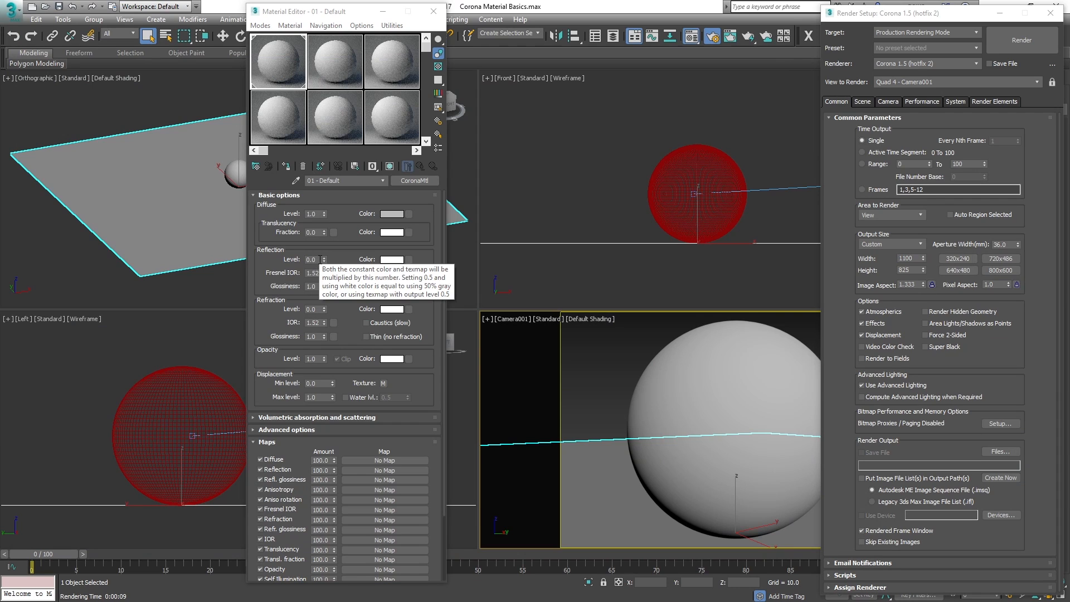
# Set the material's reflection level to 1.0 and test-render the reflective sphere, stopping the render and minimizing the frame buffer.
pyautogui.moveTo(323, 260); pyautogui.dragTo(319, 95)
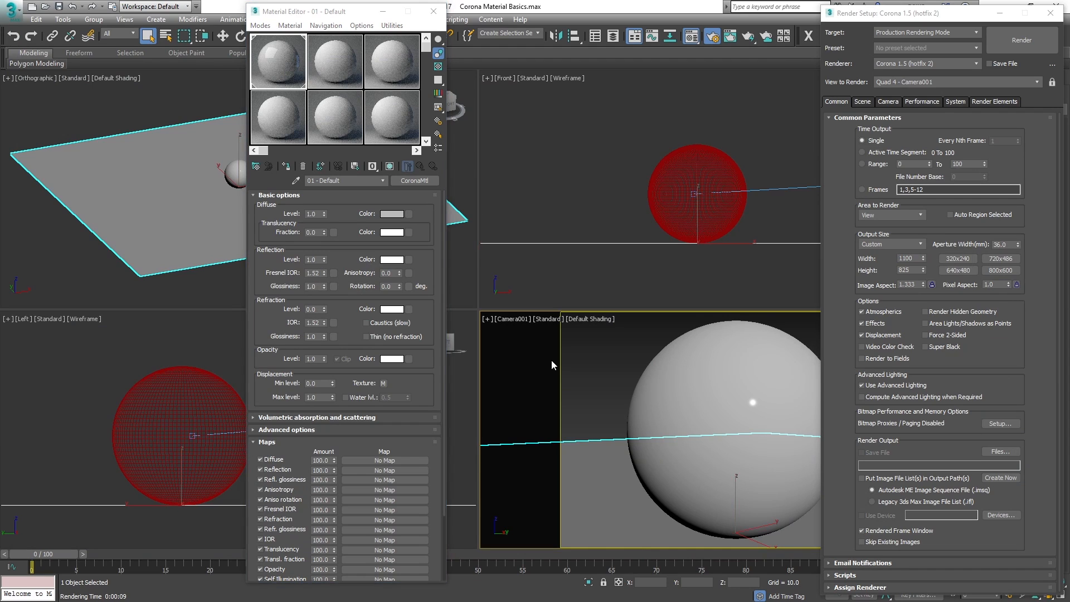
pyautogui.hotkey('shift', 'q')
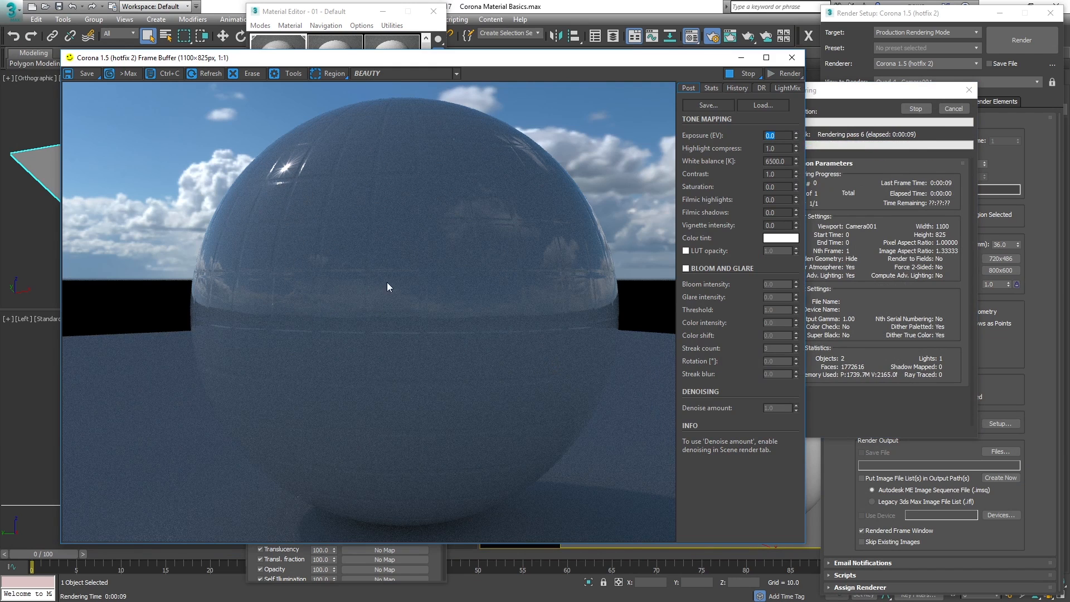
pyautogui.click(958, 110)
pyautogui.click(959, 110)
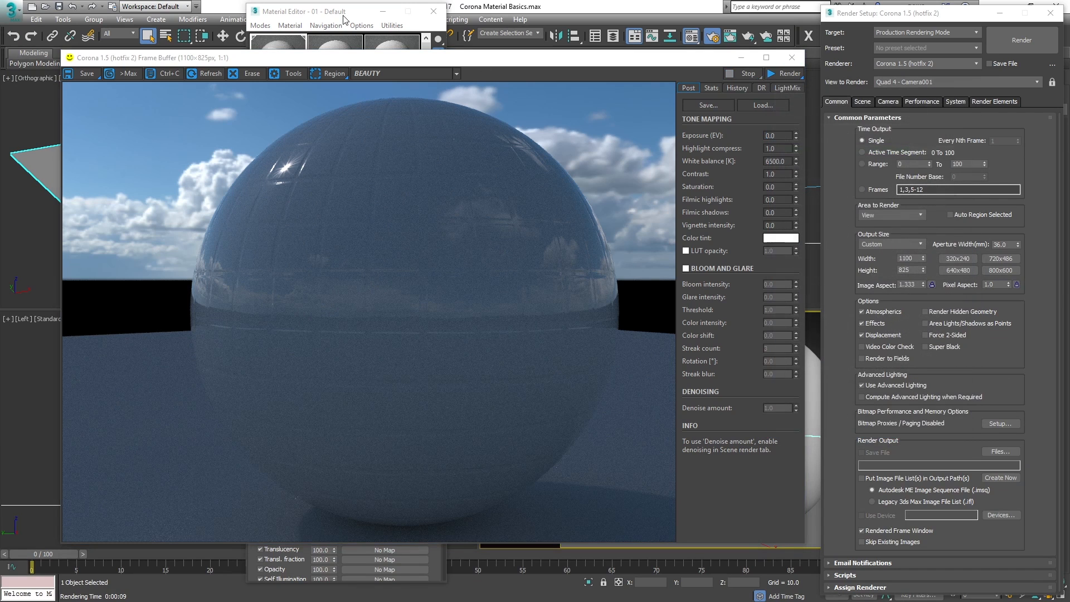
pyautogui.click(741, 57)
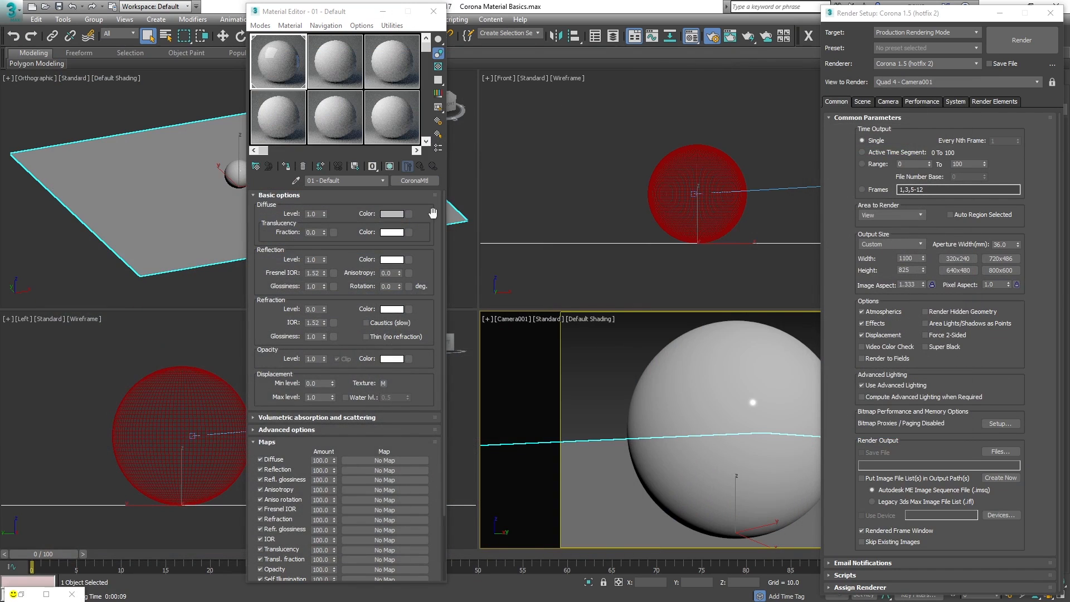
# Assign a CoronaNormal map to the material's Bump slot.
pyautogui.moveTo(399, 383); pyautogui.dragTo(405, 303)
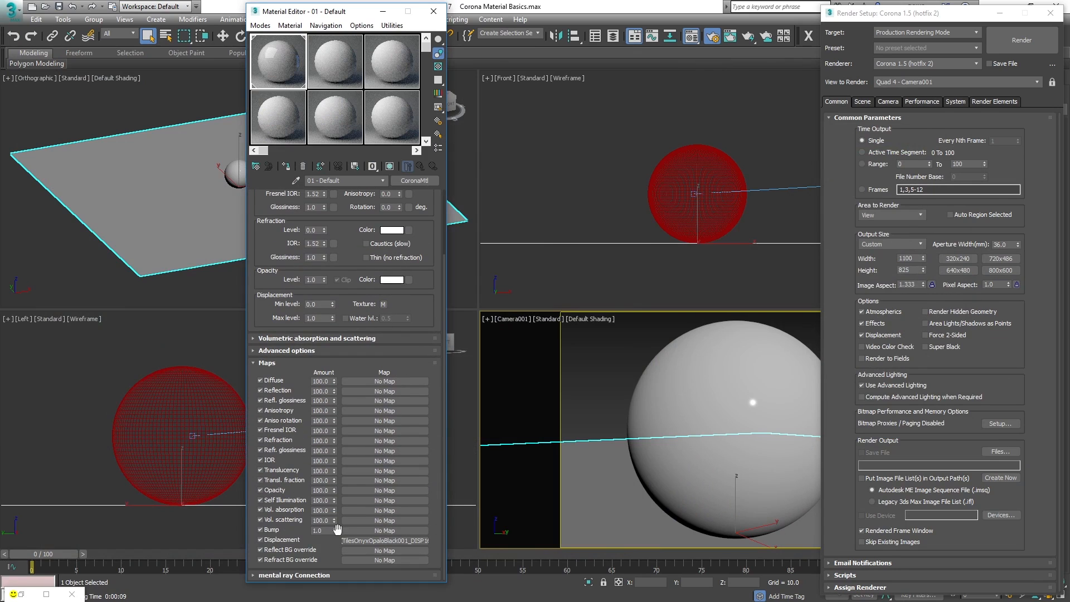
pyautogui.click(383, 531)
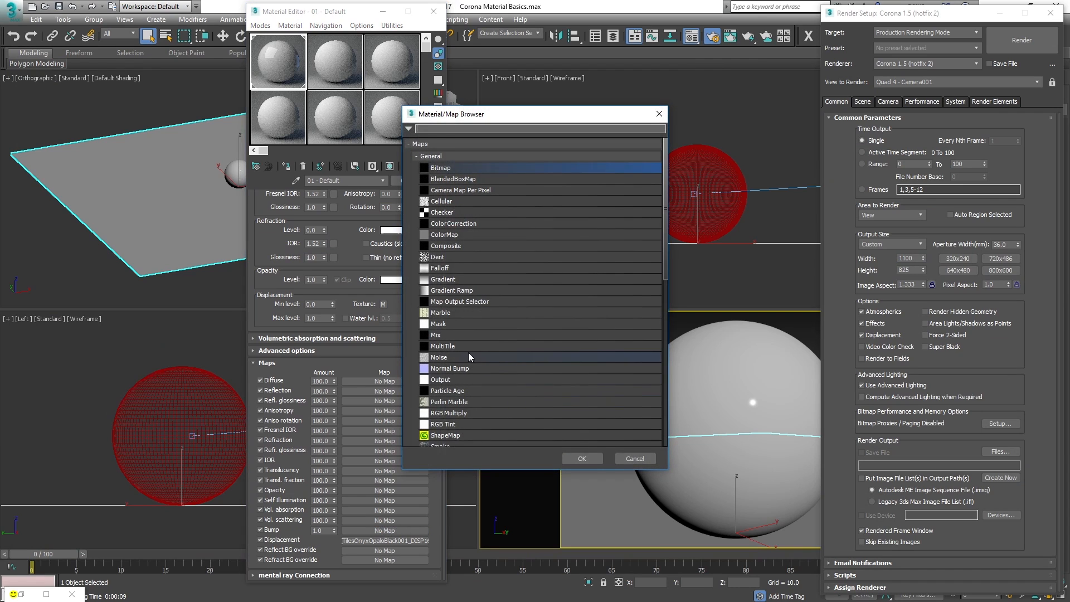
pyautogui.scroll(-3, 500, 355)
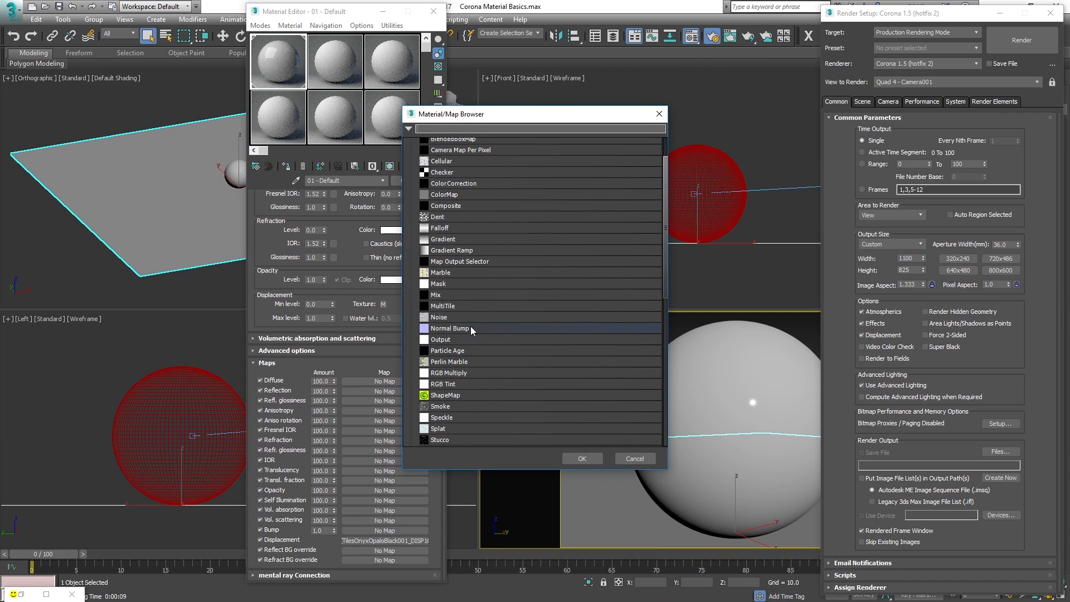
pyautogui.scroll(-5, 491, 357)
pyautogui.scroll(-5, 504, 342)
pyautogui.scroll(-5, 504, 342)
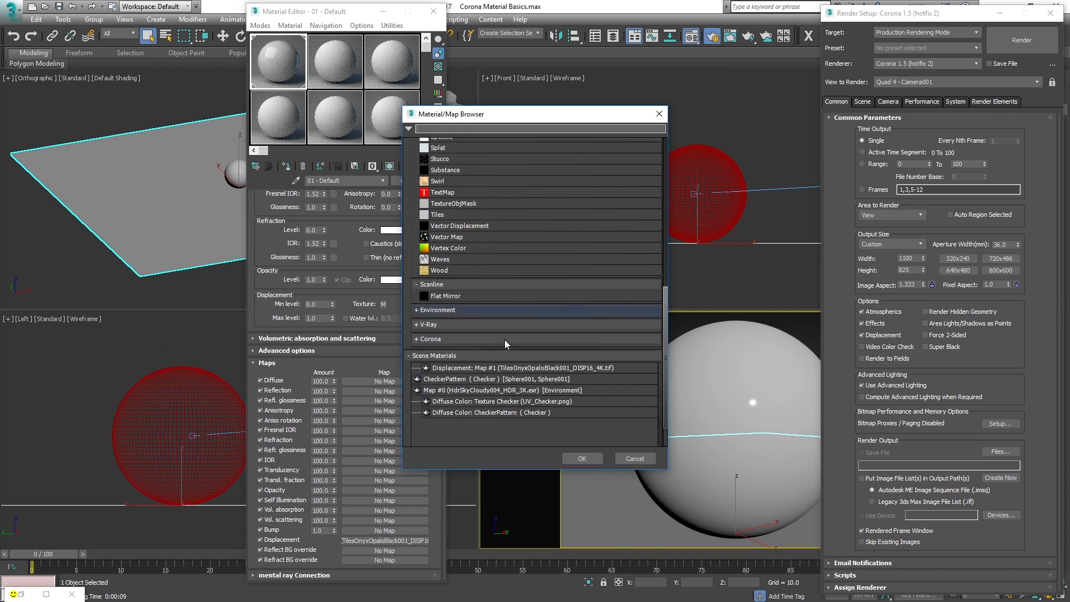
pyautogui.click(433, 339)
pyautogui.scroll(-5, 495, 334)
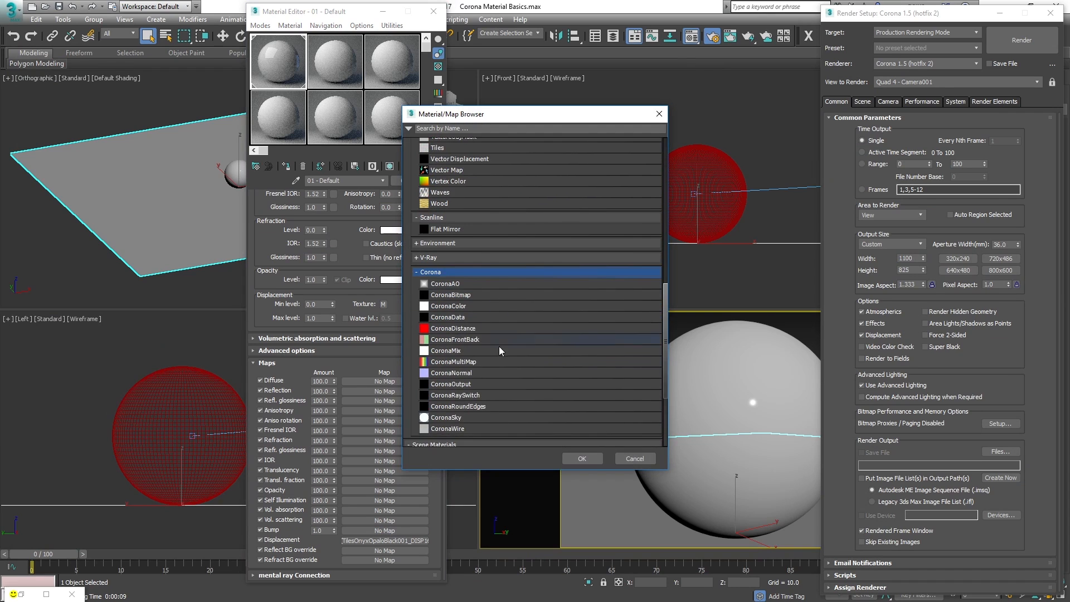
pyautogui.doubleClick(460, 372)
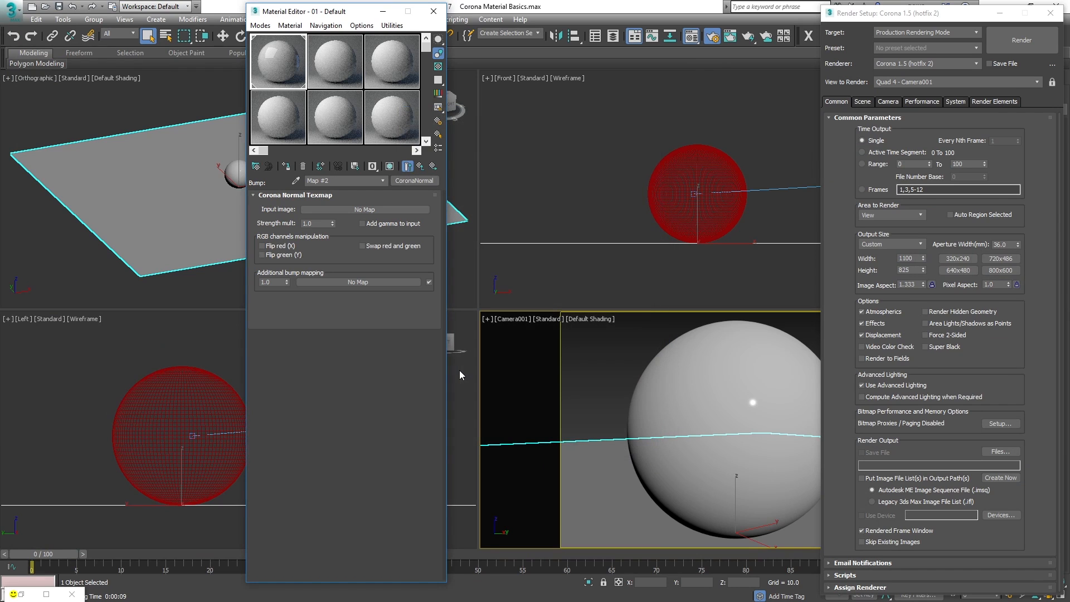
# Load the bitmap TilesOnyxOpaloBlack001_NRM_4K.jpg as the CoronaNormal input image and return to the parent map.
pyautogui.click(352, 209)
pyautogui.scroll(4, 536, 266)
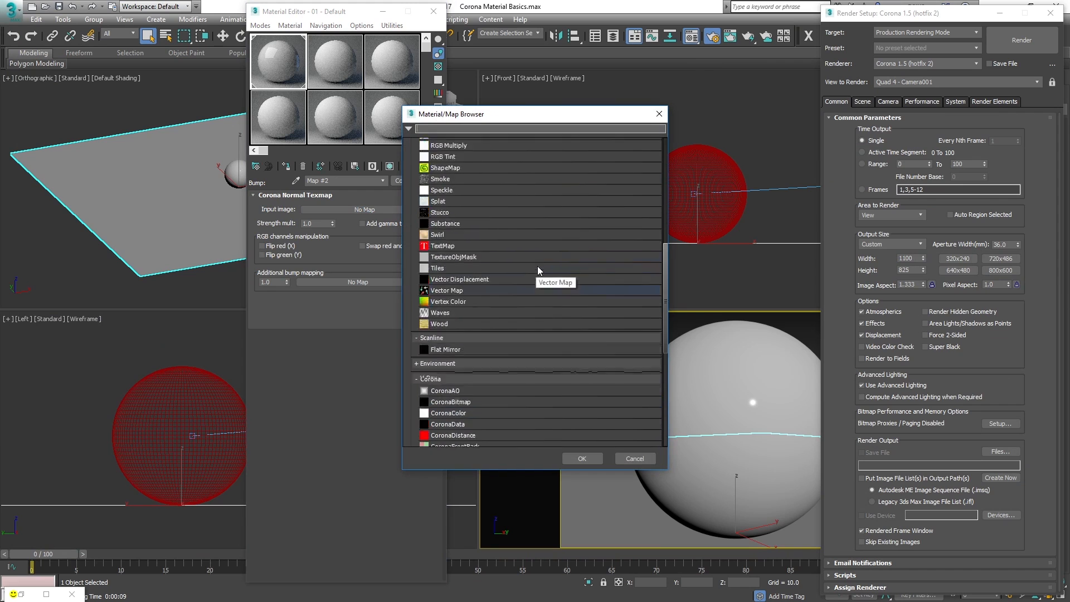
pyautogui.scroll(3, 537, 265)
pyautogui.click(665, 159)
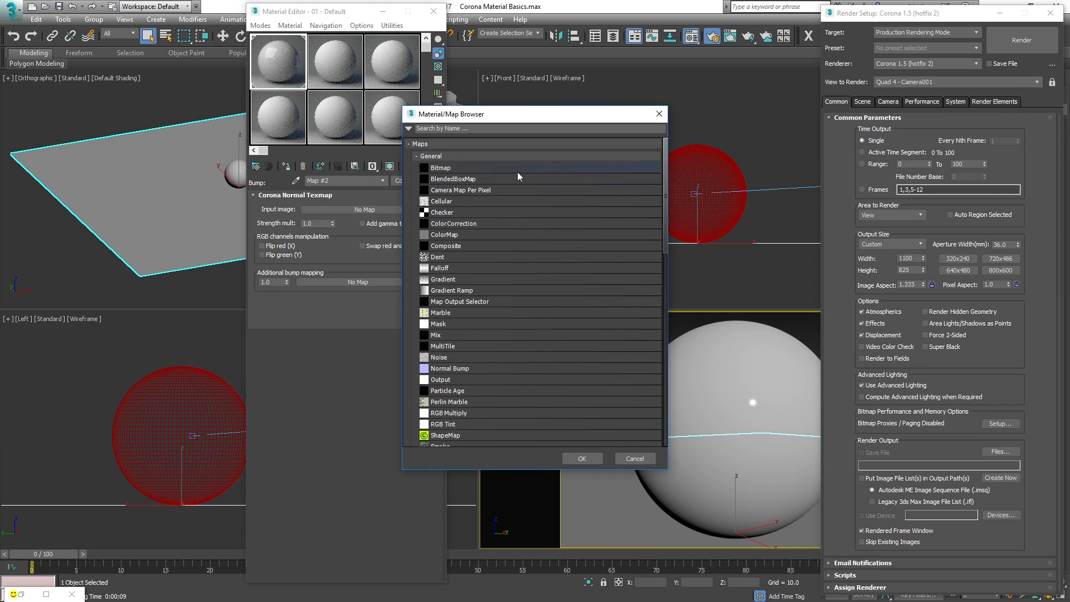
pyautogui.doubleClick(431, 169)
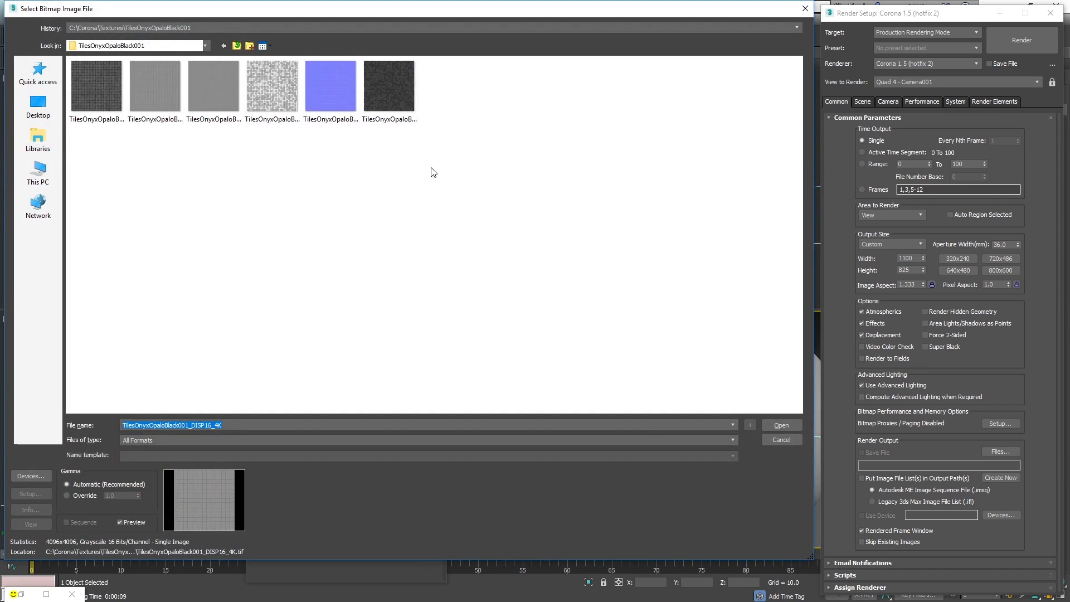
pyautogui.click(323, 91)
pyautogui.doubleClick(324, 92)
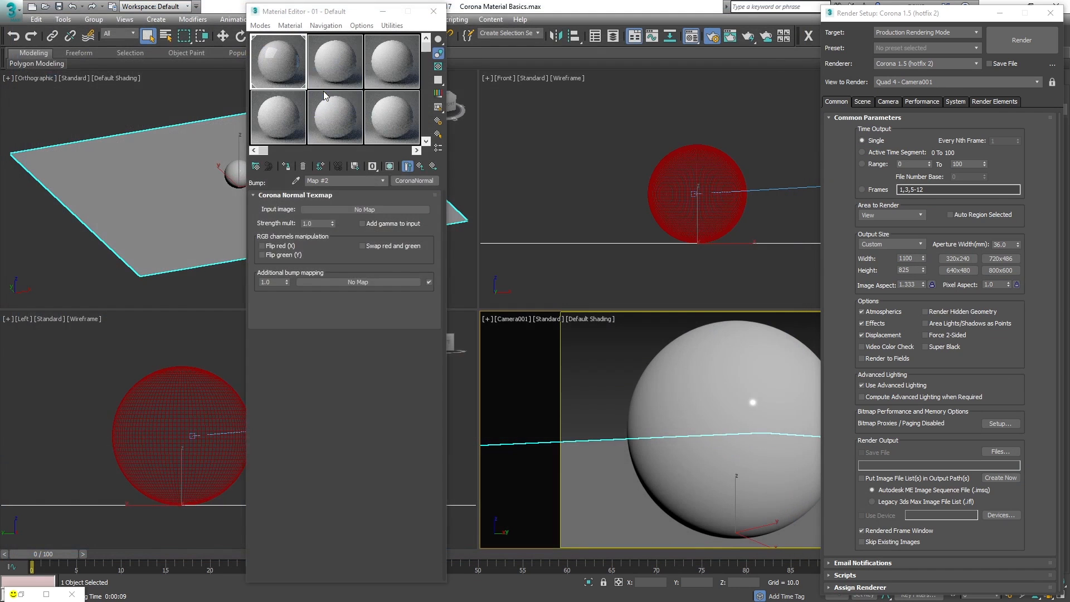
pyautogui.click(420, 167)
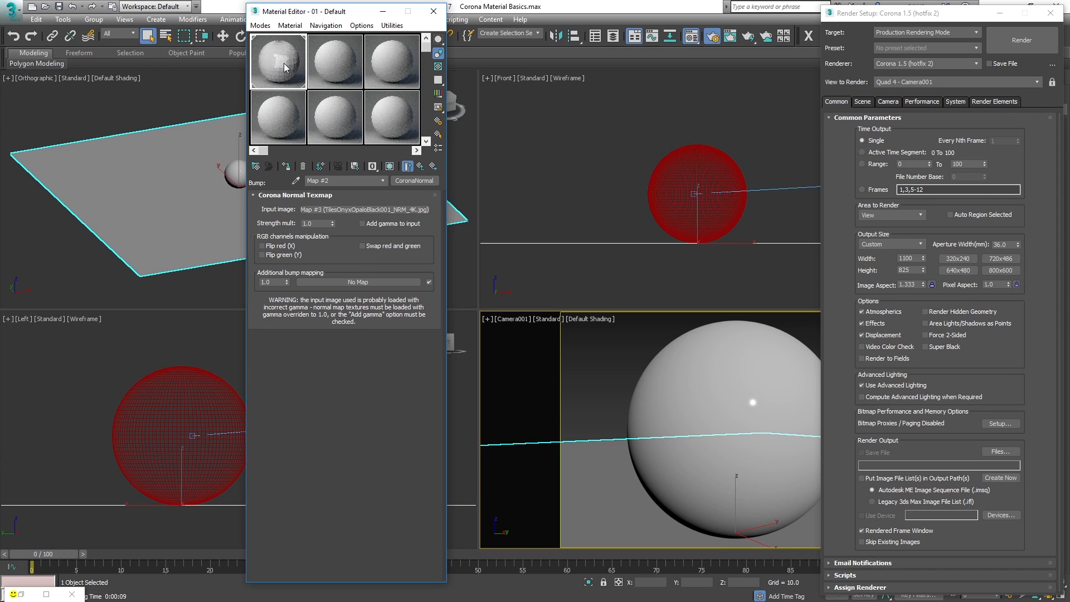
# Enable Flip green (Y) and Add gamma to input on the normal map, and render the Camera001 view.
pyautogui.click(275, 255)
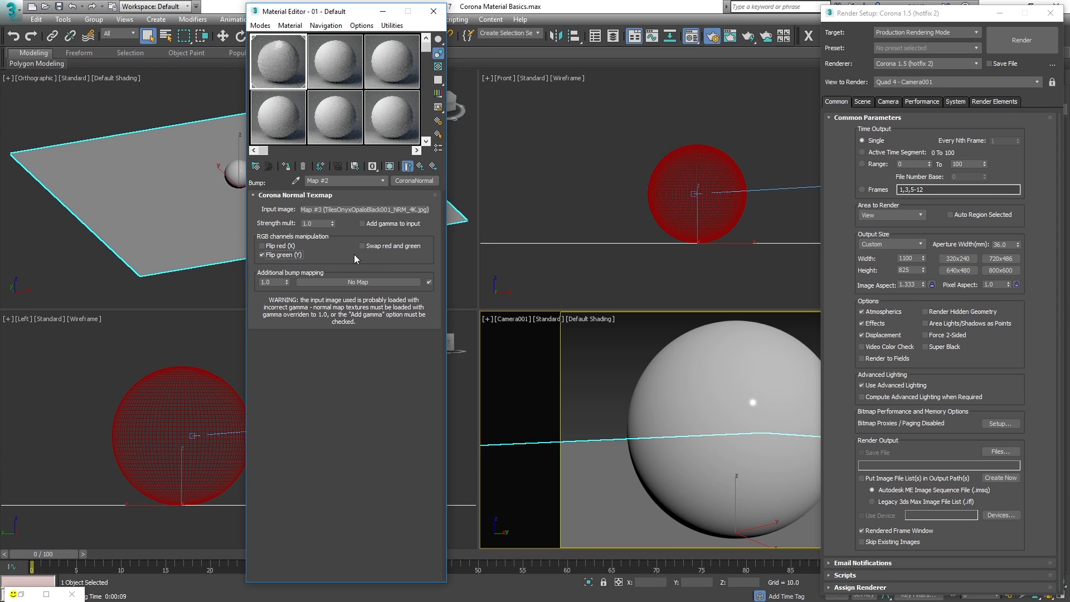
pyautogui.click(394, 225)
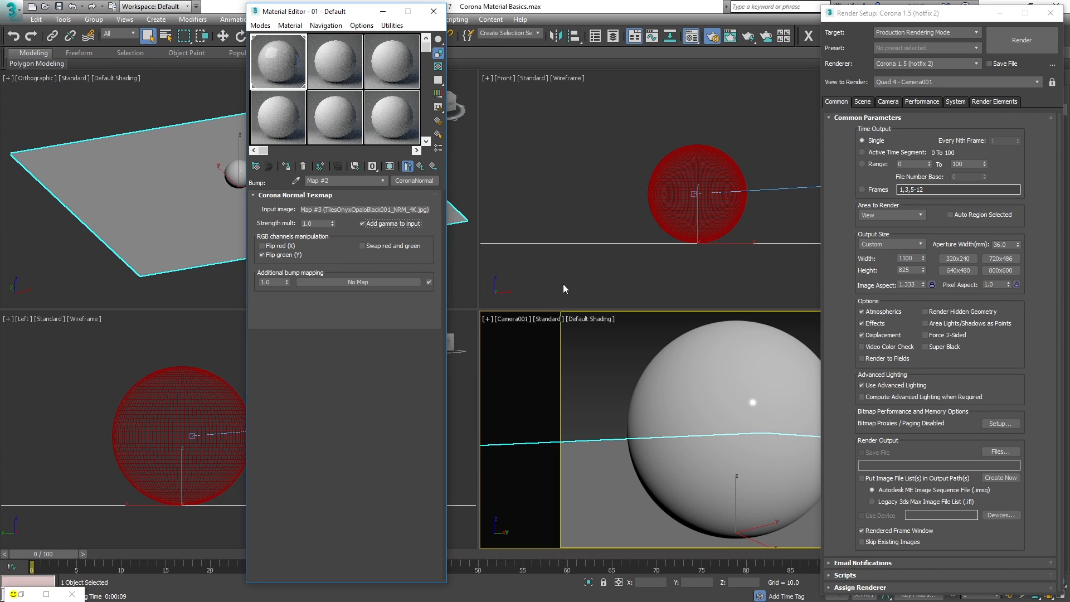
pyautogui.keyDown('shift'); pyautogui.rightClick(574, 375); pyautogui.keyUp('shift')
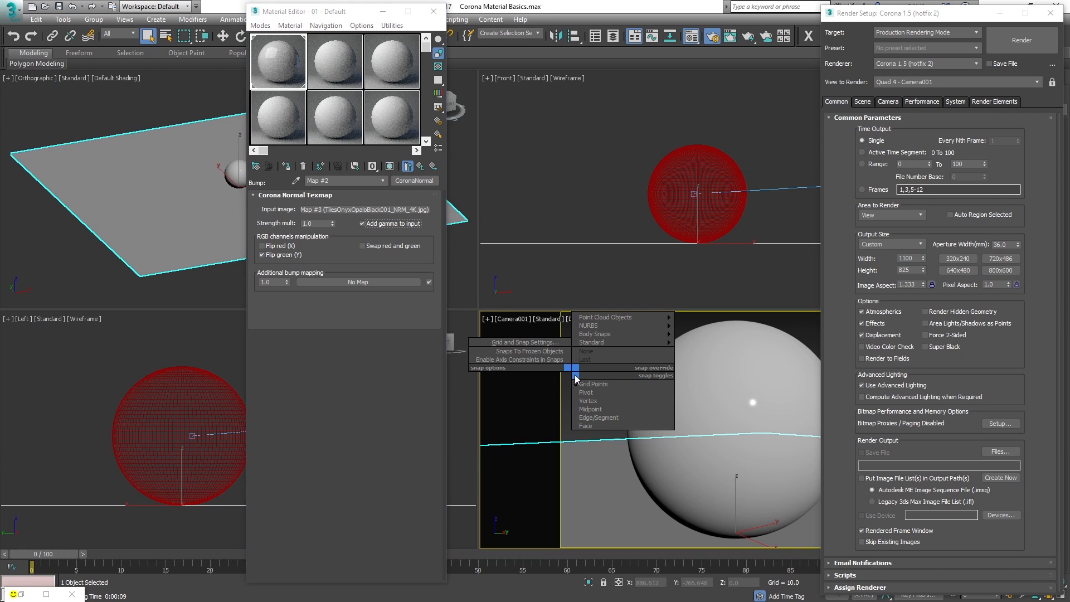
pyautogui.hotkey('shift', 'q')
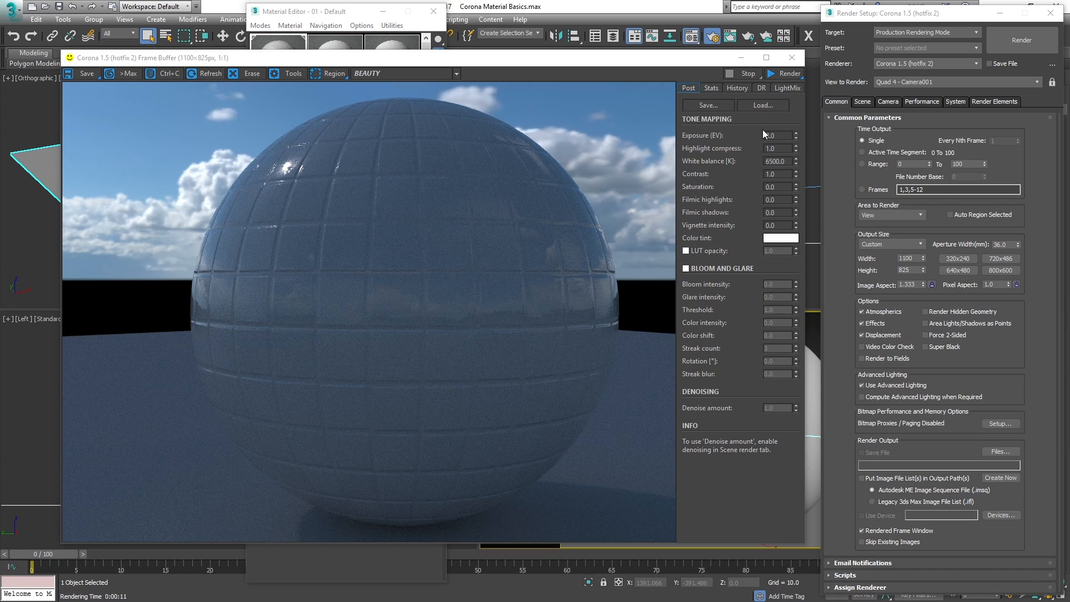
# Adjust the render's tone mapping to exposure 1.635, highlight compression 1.026 and filmic highlights 1.0.
pyautogui.click(796, 136)
pyautogui.moveTo(795, 118); pyautogui.dragTo(789, 312)
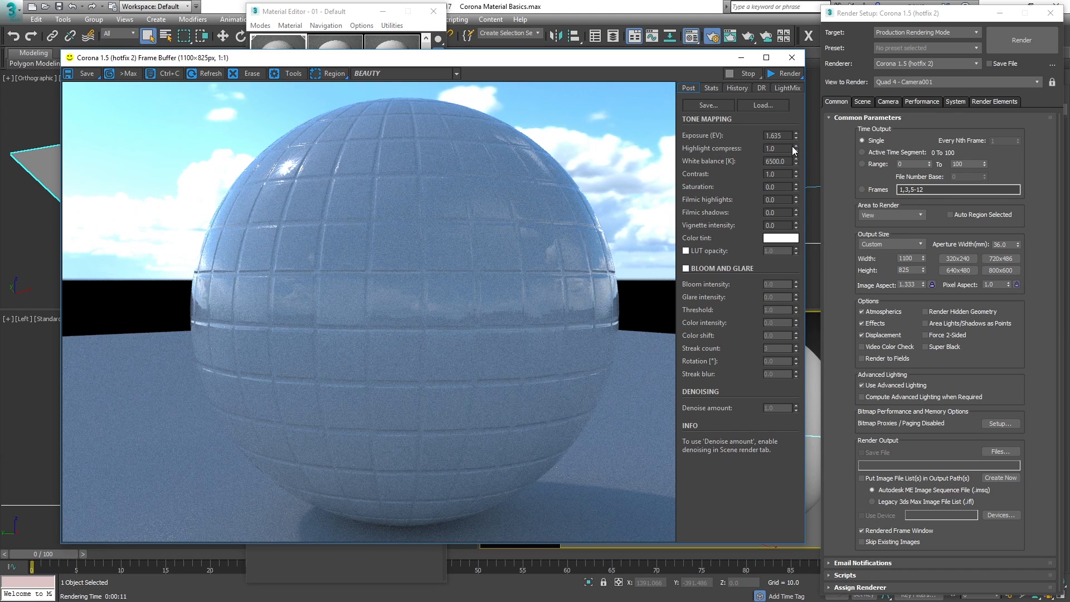
pyautogui.moveTo(796, 147); pyautogui.dragTo(757, 476)
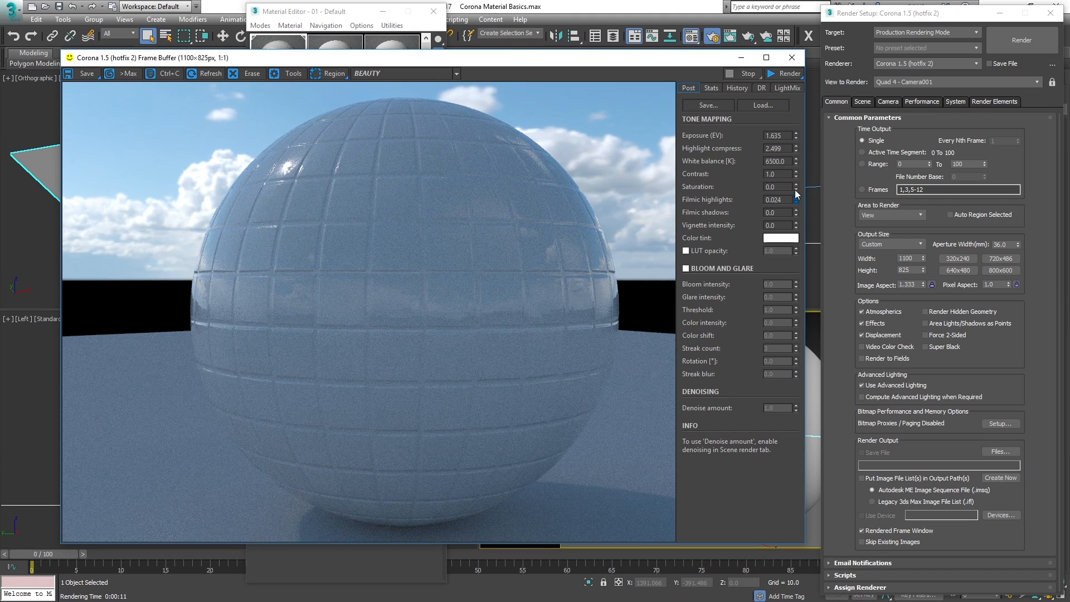
pyautogui.moveTo(794, 122); pyautogui.dragTo(761, 436)
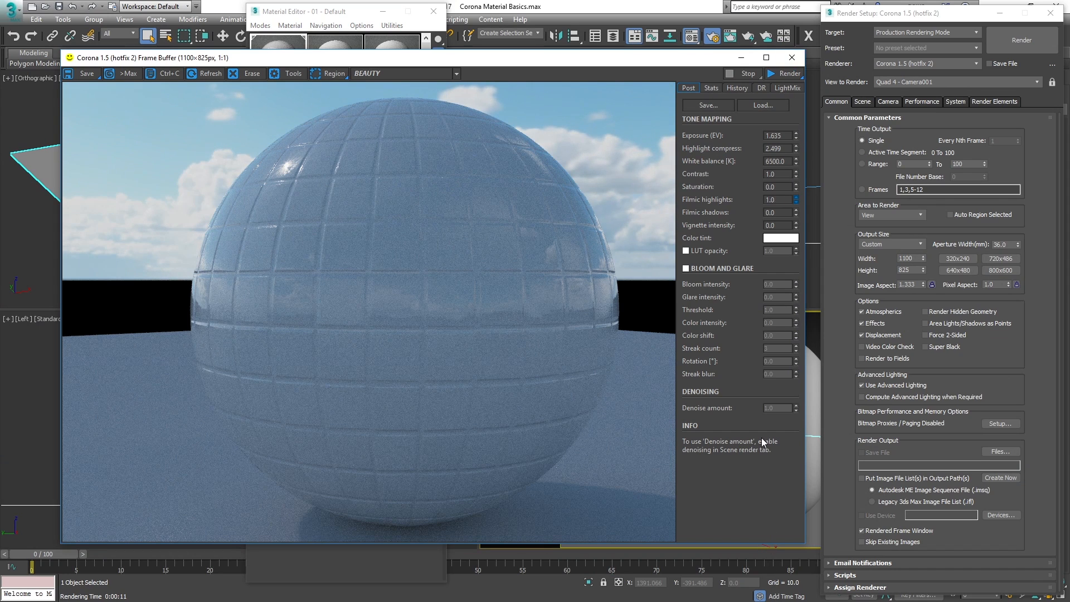
pyautogui.moveTo(764, 480); pyautogui.dragTo(770, 334)
pyautogui.moveTo(800, 179); pyautogui.dragTo(784, 397)
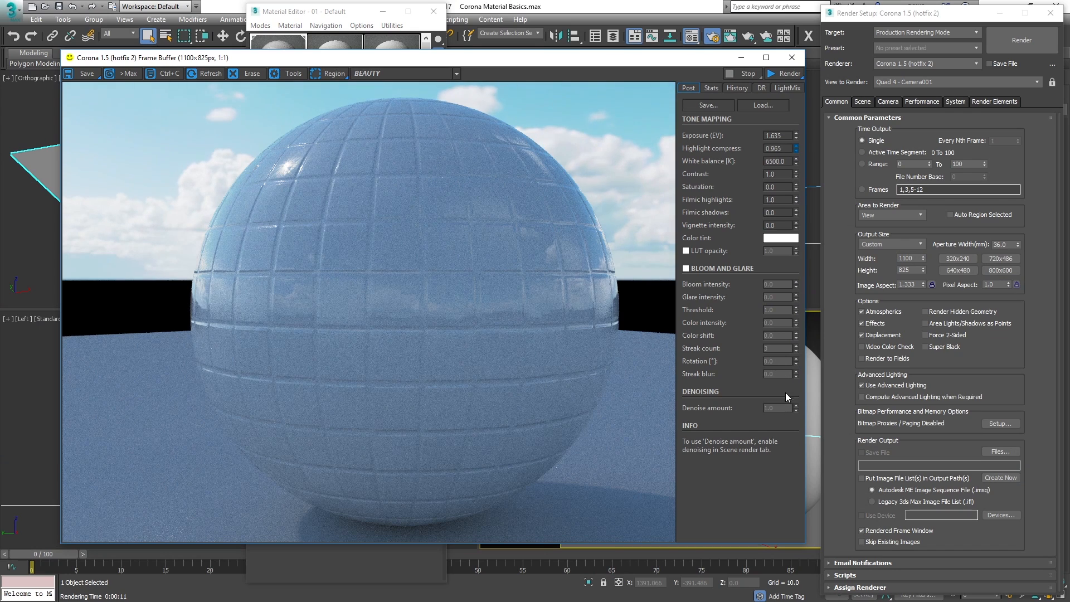
pyautogui.moveTo(786, 395); pyautogui.dragTo(785, 385)
pyautogui.moveTo(797, 174); pyautogui.dragTo(801, 283)
# Enable the LUT for the render and set its file to Adanmq_Advantix_400.
pyautogui.click(706, 250)
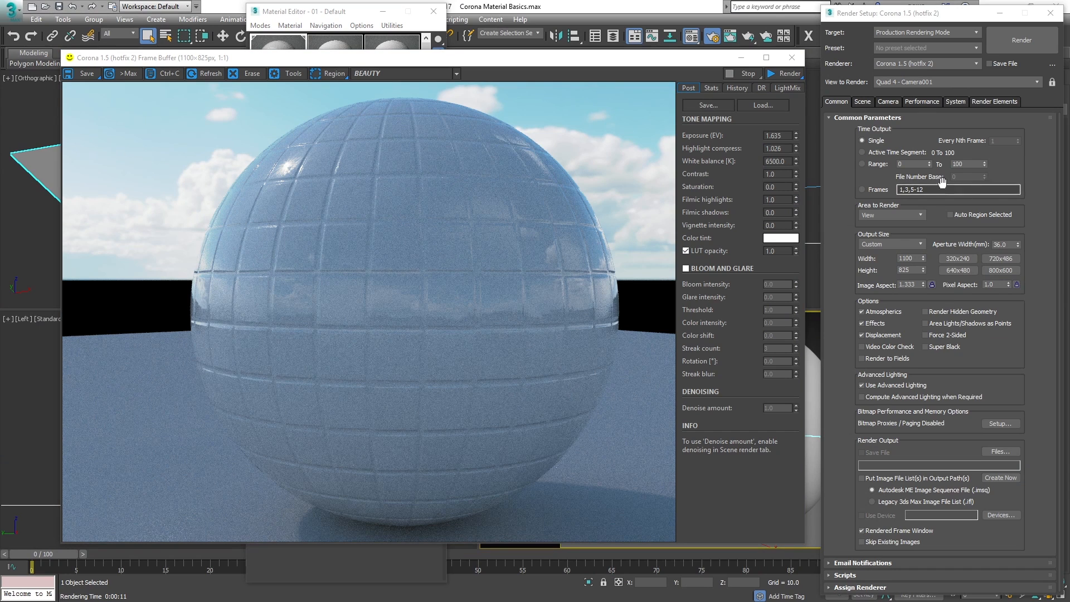
pyautogui.click(885, 102)
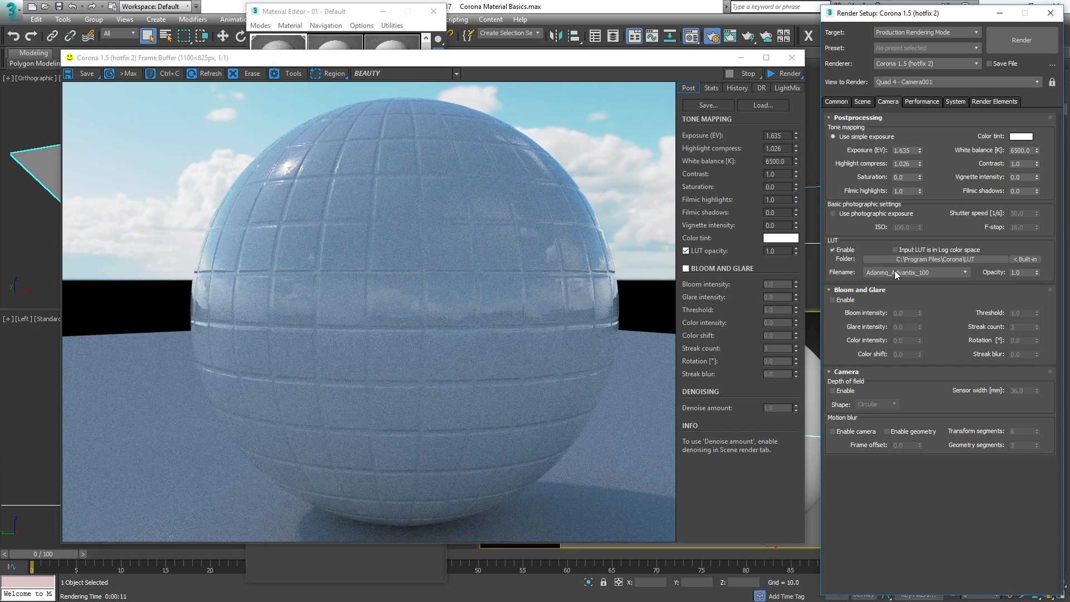
pyautogui.click(907, 275)
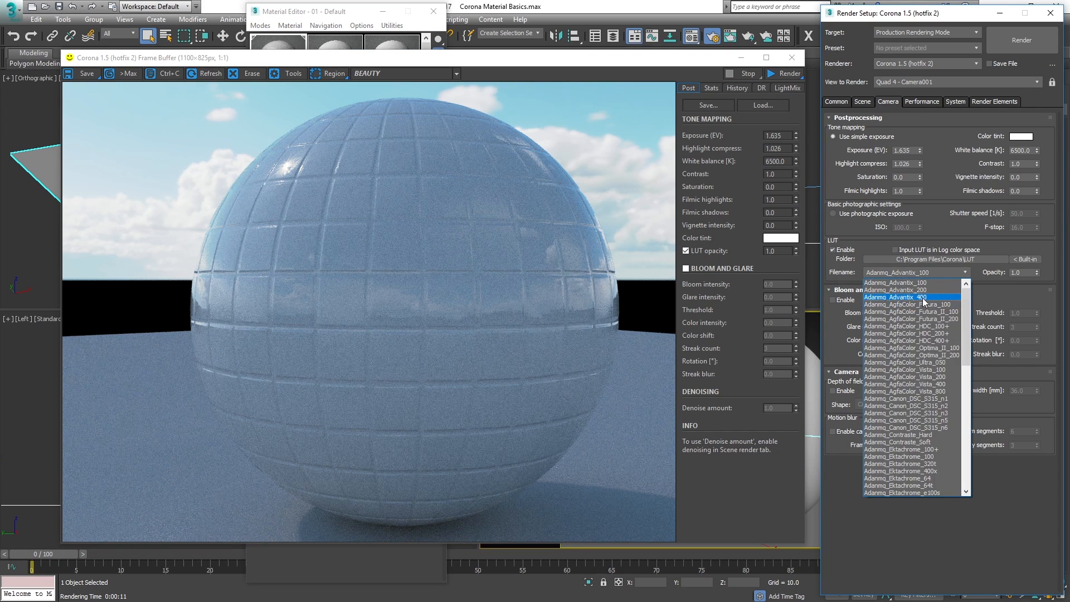
pyautogui.click(922, 298)
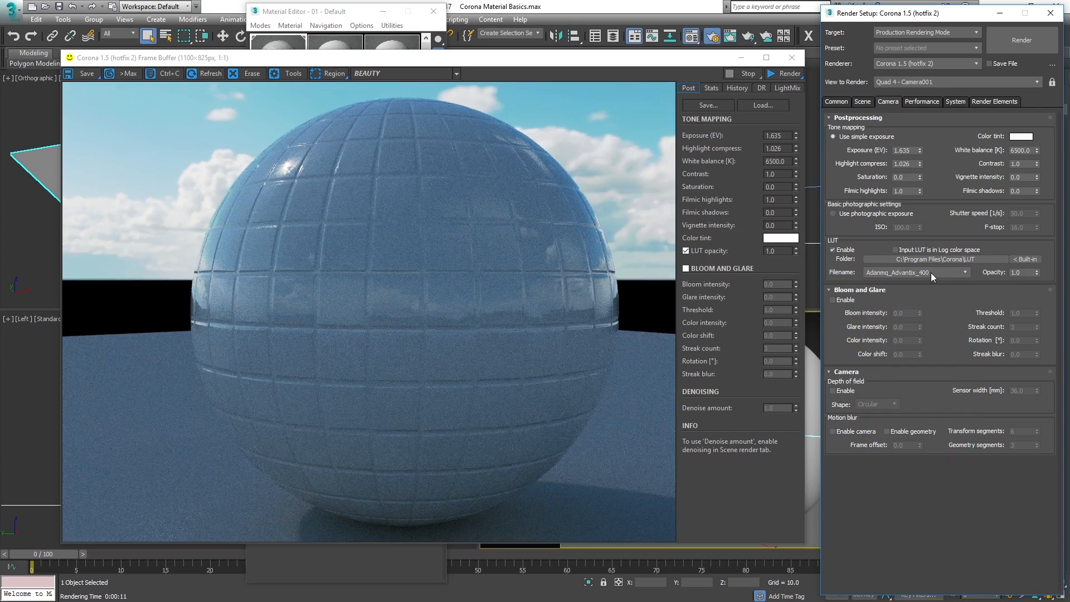
# Try other LUT files on the render, including Adanmq_AgfaColor_Vista_100, Adanmq_F125 and Adanmq_Kodak_Tri-X_400.
pyautogui.scroll(-1, 930, 272)
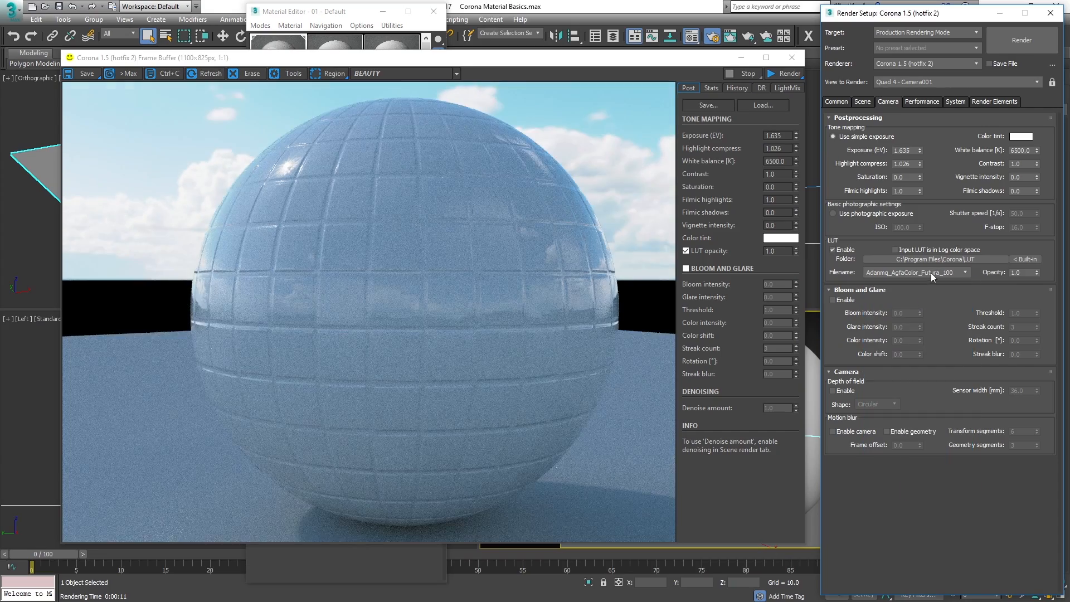
pyautogui.scroll(-3, 931, 272)
pyautogui.scroll(-1, 931, 273)
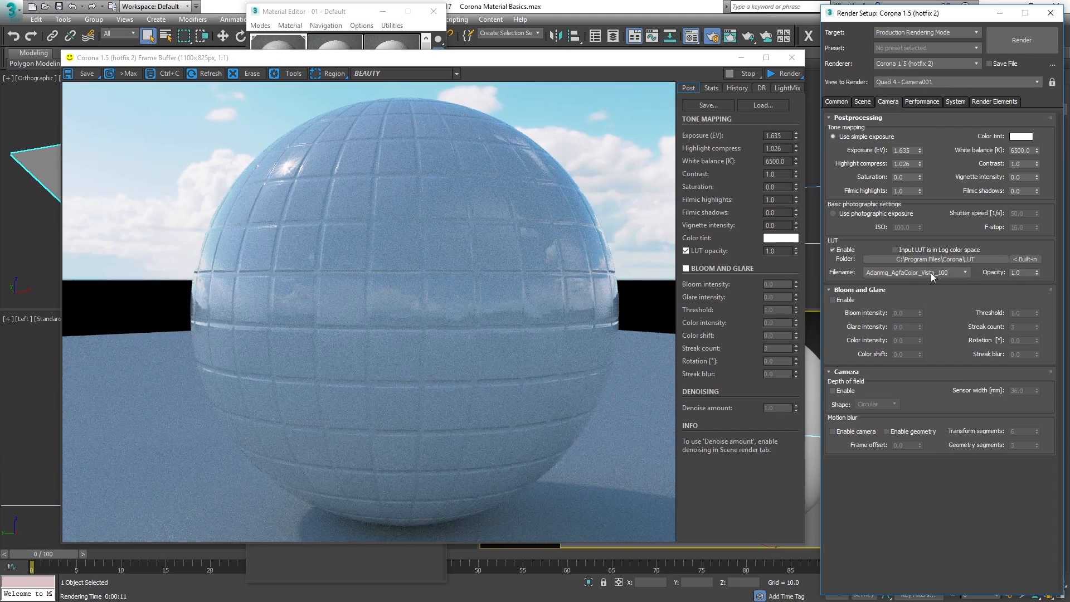
pyautogui.click(930, 272)
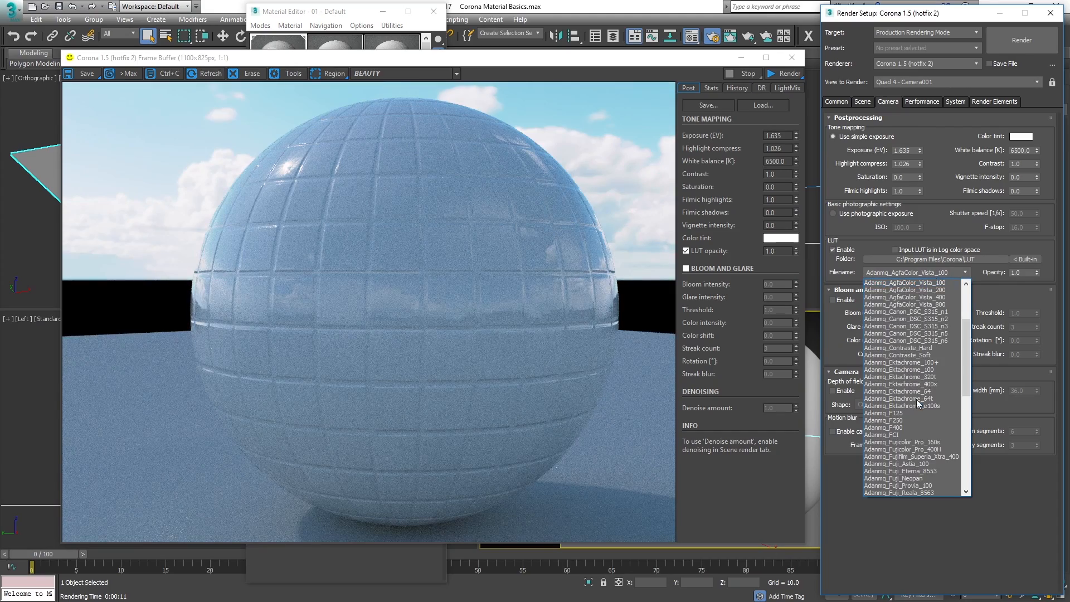
pyautogui.click(911, 413)
pyautogui.click(919, 272)
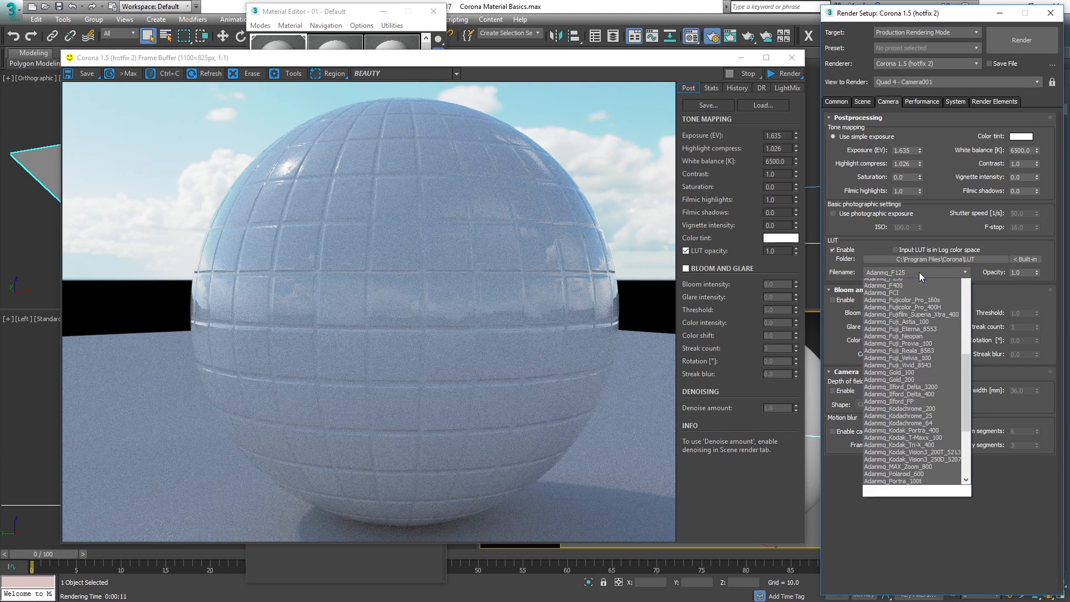
pyautogui.click(908, 459)
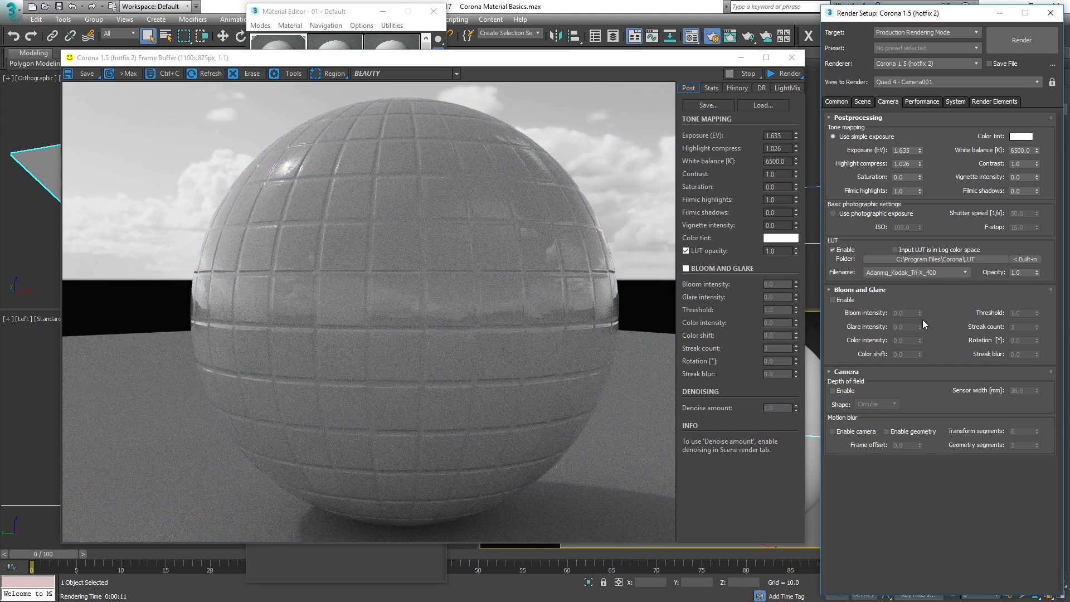
# Set the LUT file to Adanmq_Advantix_100.
pyautogui.click(932, 269)
pyautogui.scroll(15, 920, 311)
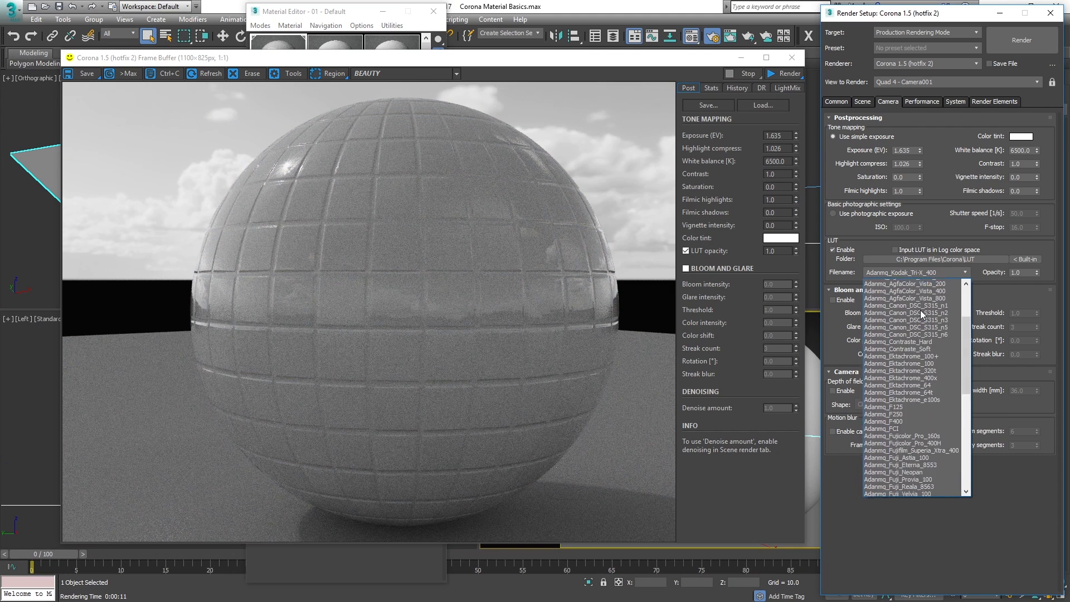
pyautogui.click(919, 282)
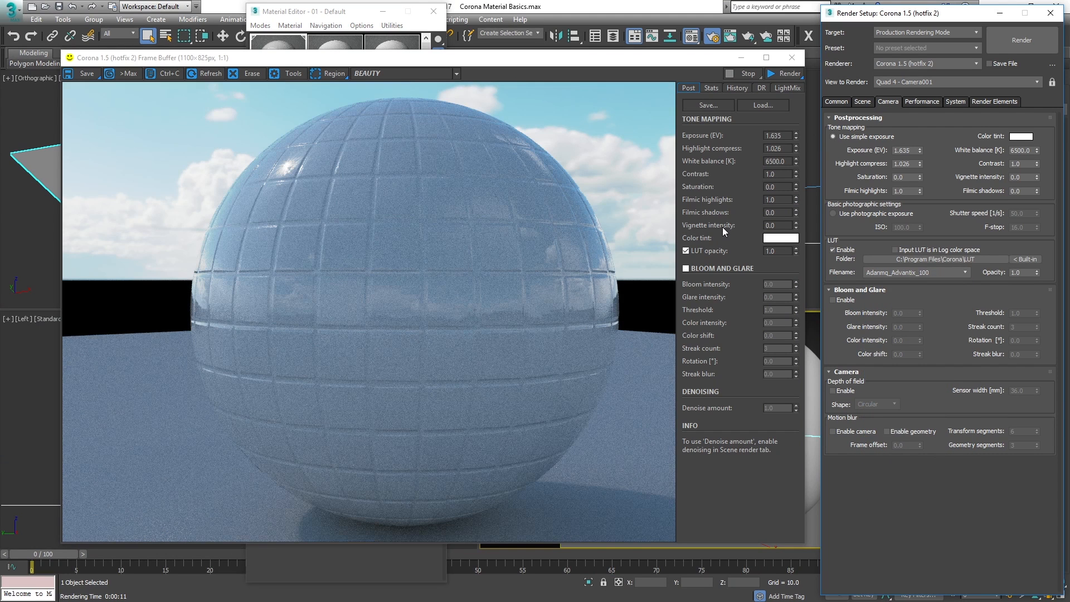
# Enable bloom and glare with bloom intensity 56.285, glare intensity 0.434 and threshold 1.883.
pyautogui.click(700, 268)
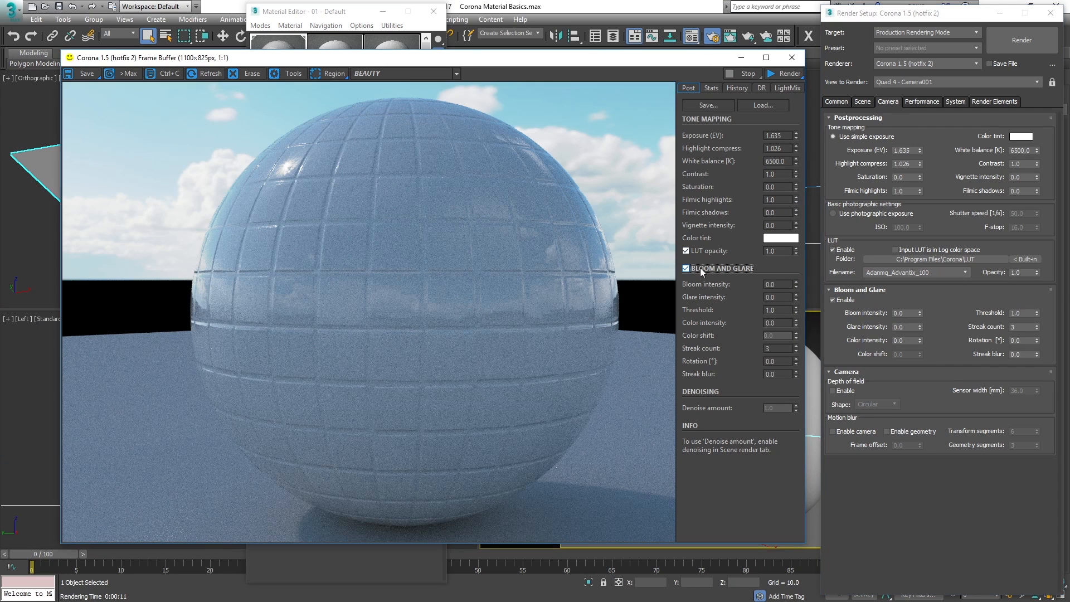
pyautogui.moveTo(795, 284); pyautogui.dragTo(718, 555)
pyautogui.moveTo(736, 201); pyautogui.dragTo(733, 440)
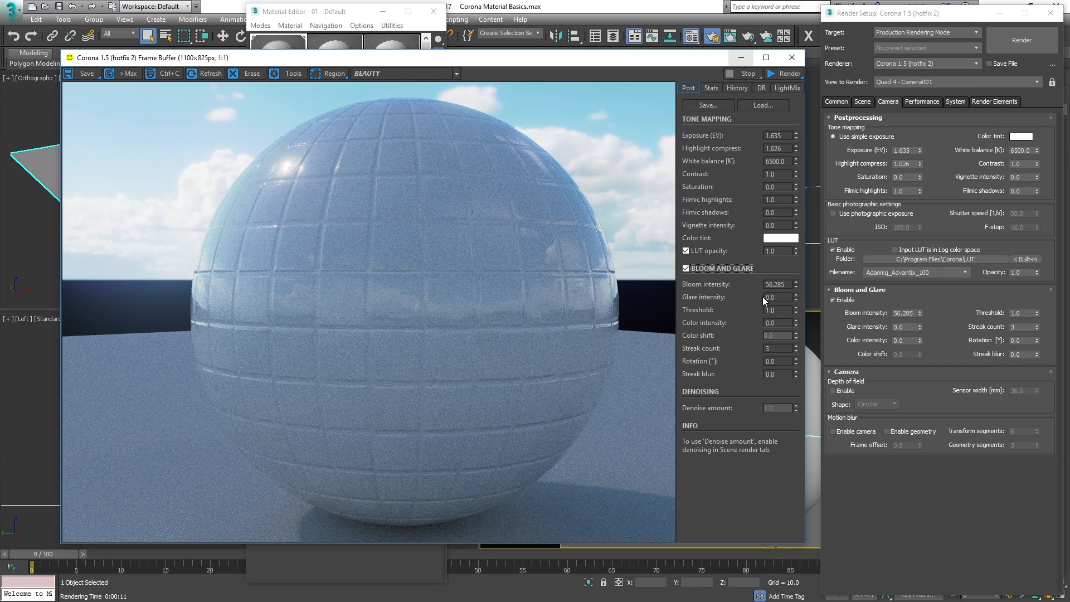
pyautogui.moveTo(796, 297); pyautogui.dragTo(794, 188)
pyautogui.moveTo(795, 310); pyautogui.dragTo(775, 105)
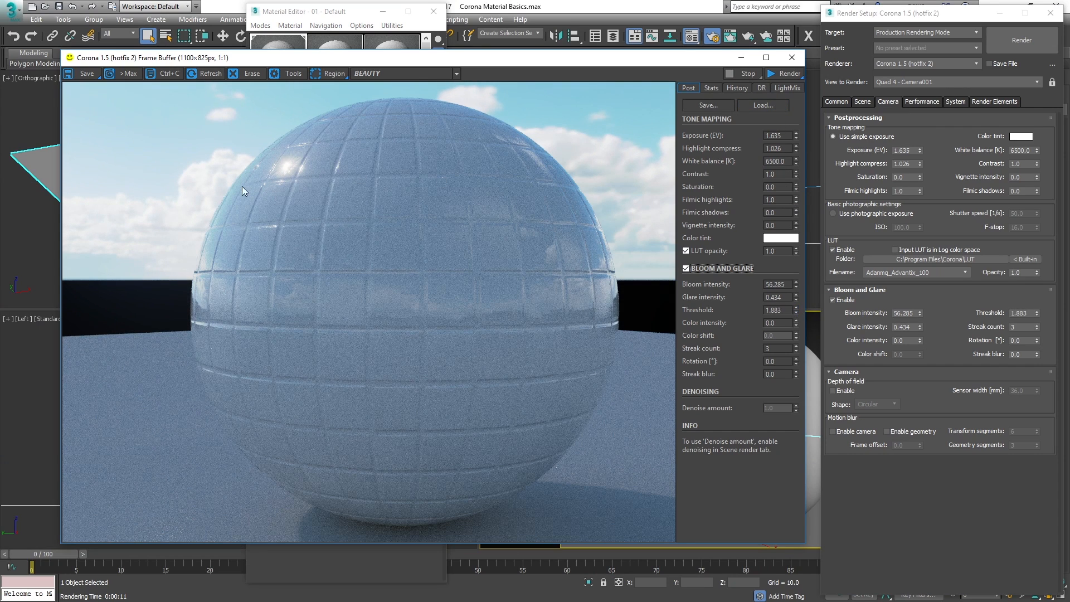
# Compare the render with bloom and glare off and on, and bring the Material Editor to the front.
pyautogui.click(694, 268)
pyautogui.click(694, 267)
pyautogui.click(693, 268)
pyautogui.click(694, 267)
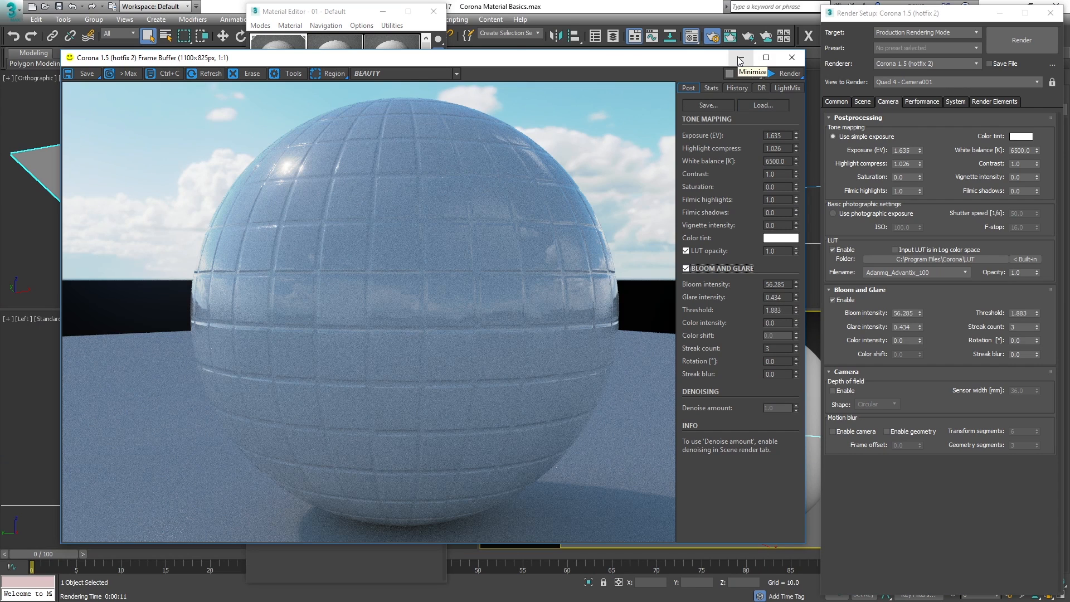
pyautogui.click(343, 12)
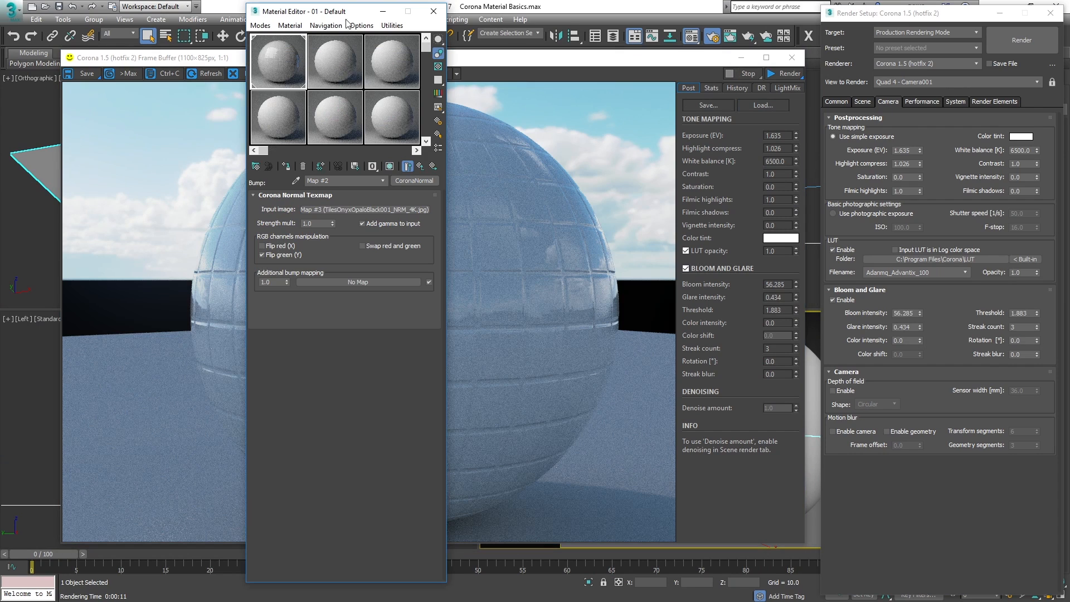
# Load the TilesOnyxOpaloBlack001_GLOSS_4K bitmap into the material's reflection glossiness map slot.
pyautogui.click(420, 166)
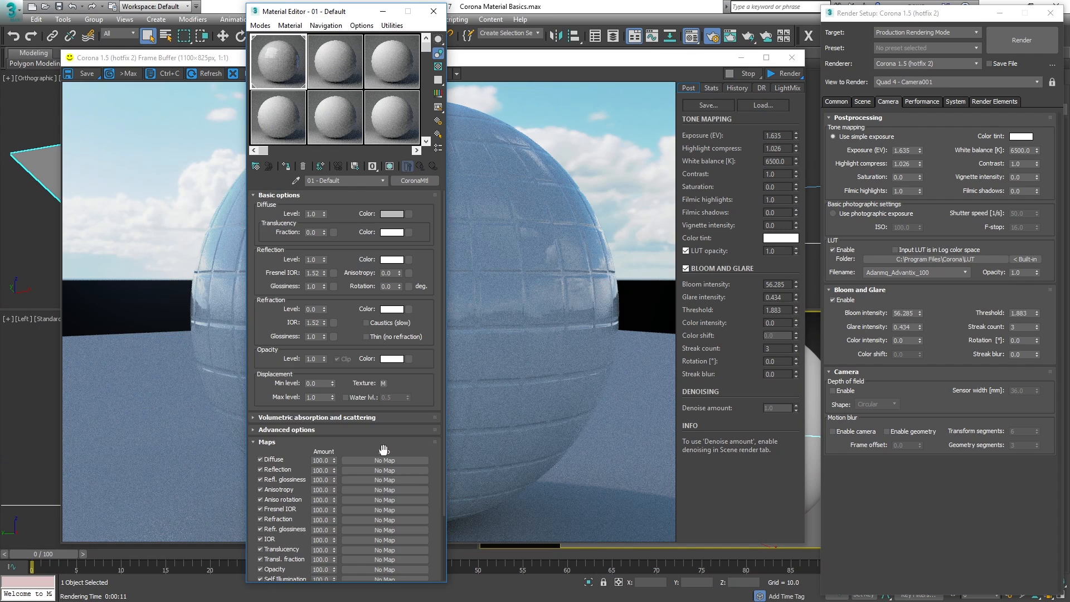
pyautogui.moveTo(383, 449); pyautogui.dragTo(397, 292)
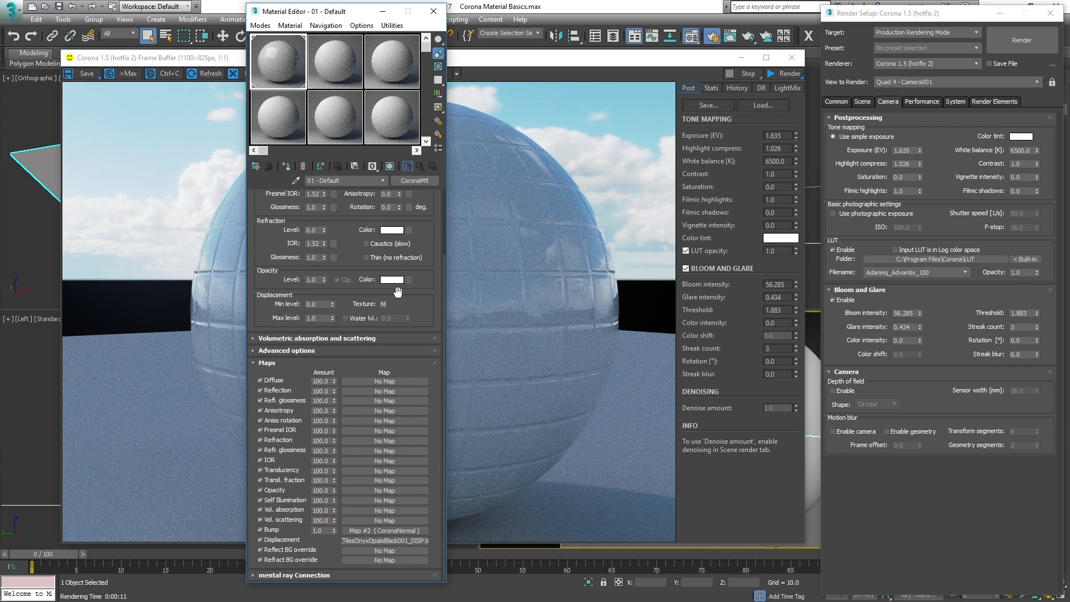
pyautogui.click(383, 400)
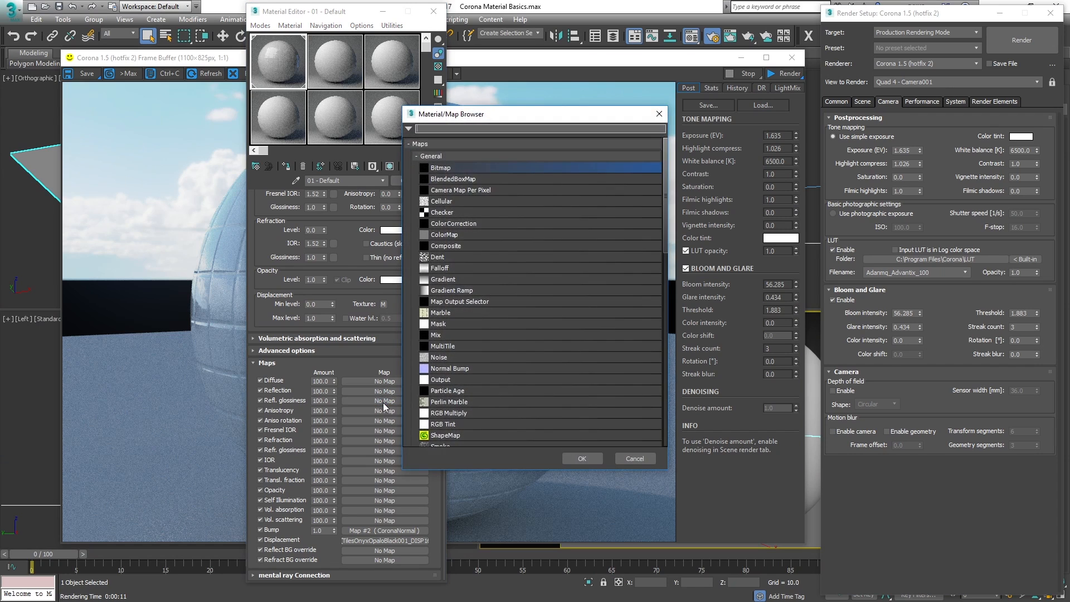
pyautogui.doubleClick(438, 169)
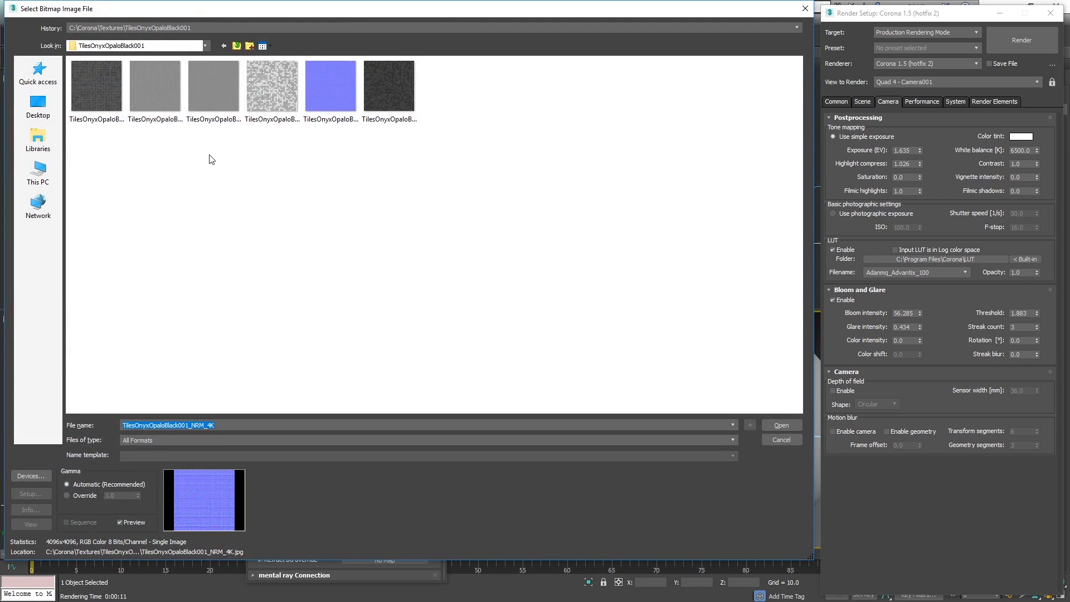
pyautogui.click(280, 81)
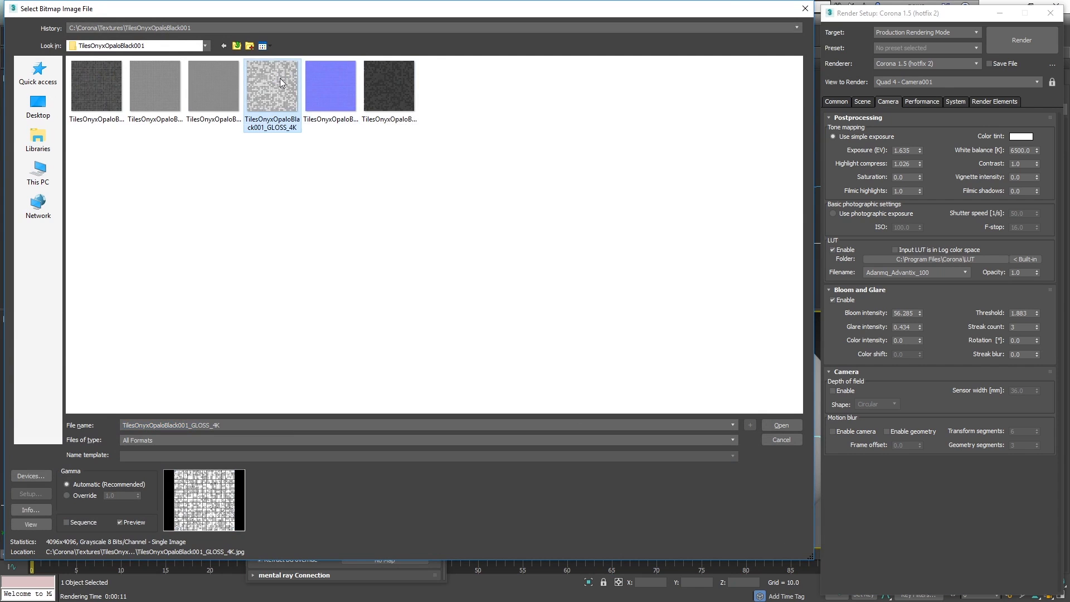
pyautogui.doubleClick(276, 84)
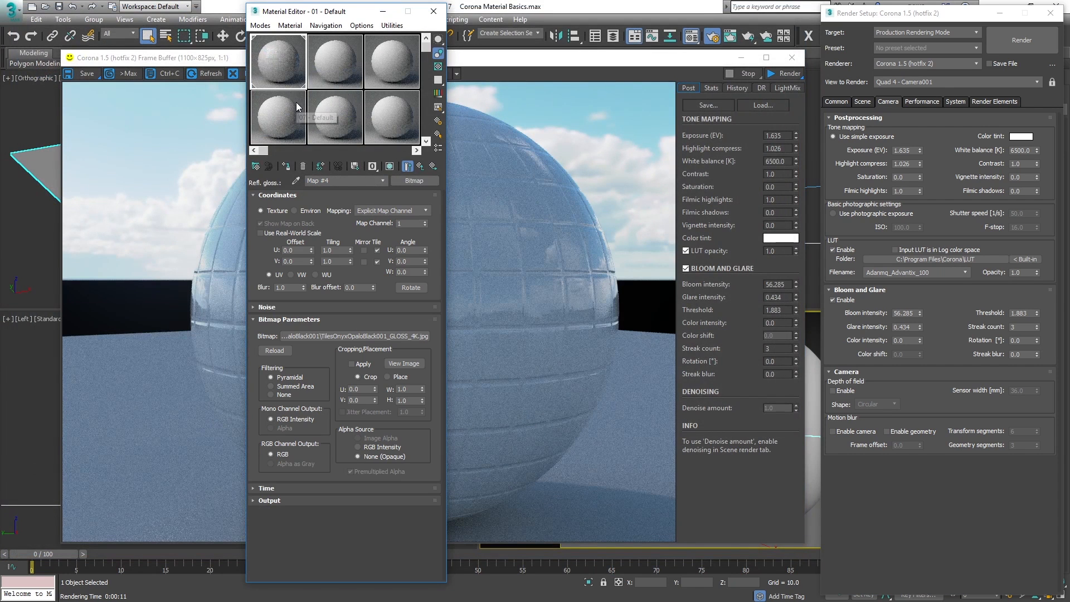
# Load the TilesOnyxOpaloBlack001_REFL_4K bitmap into the material's reflection map slot and expand its output settings.
pyautogui.click(419, 166)
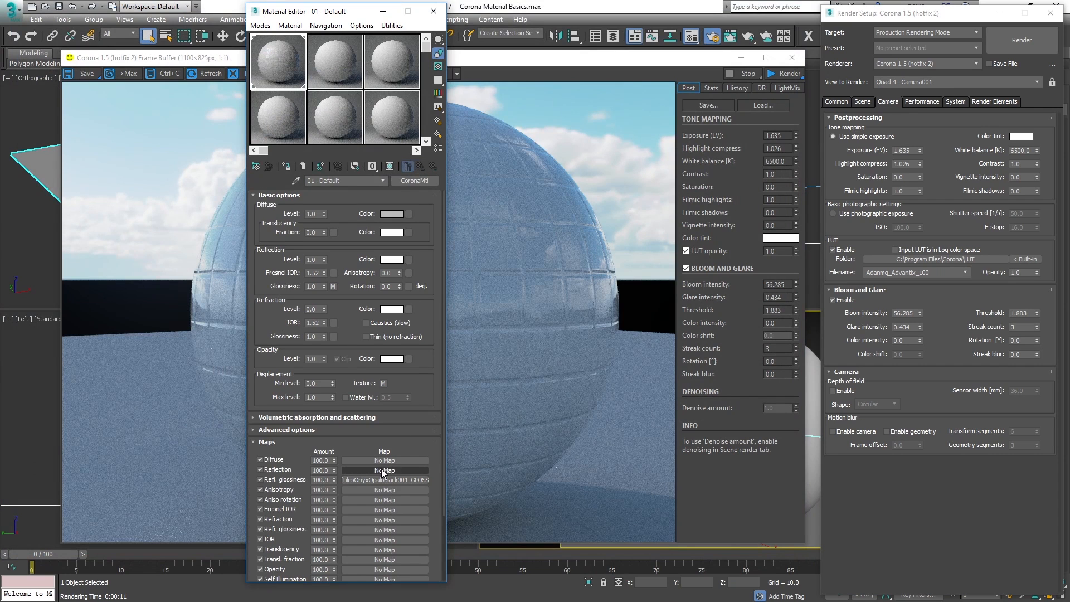
pyautogui.click(382, 472)
pyautogui.press('Escape')
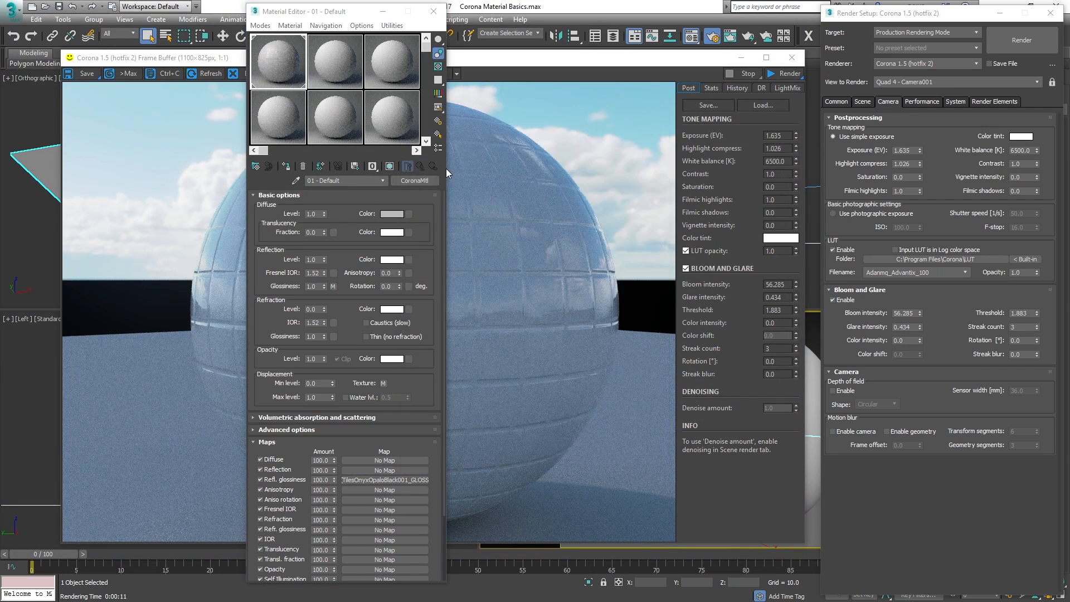
pyautogui.click(393, 85)
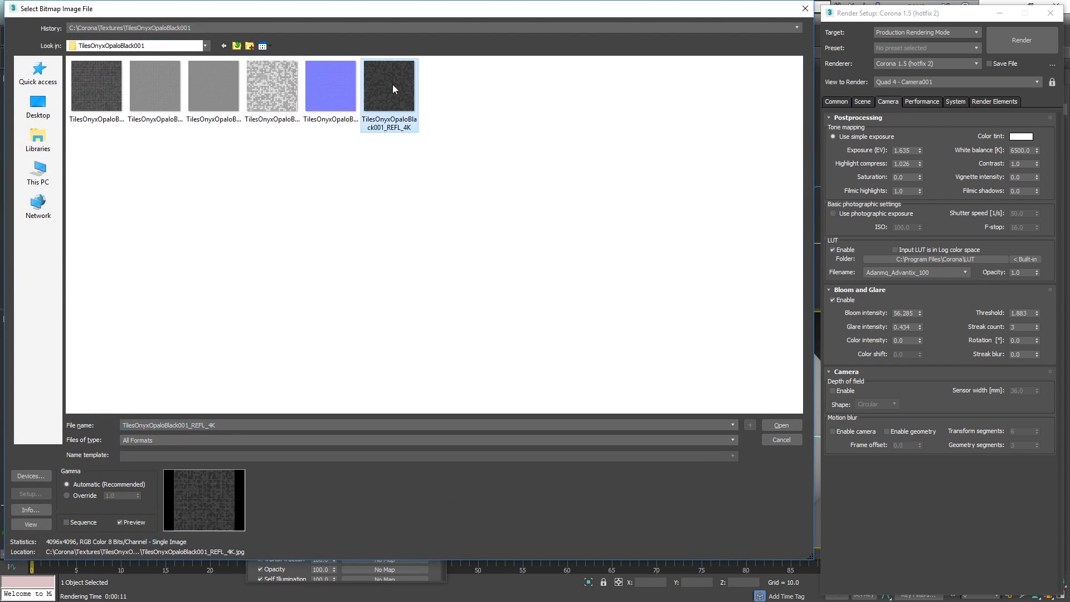
pyautogui.doubleClick(392, 85)
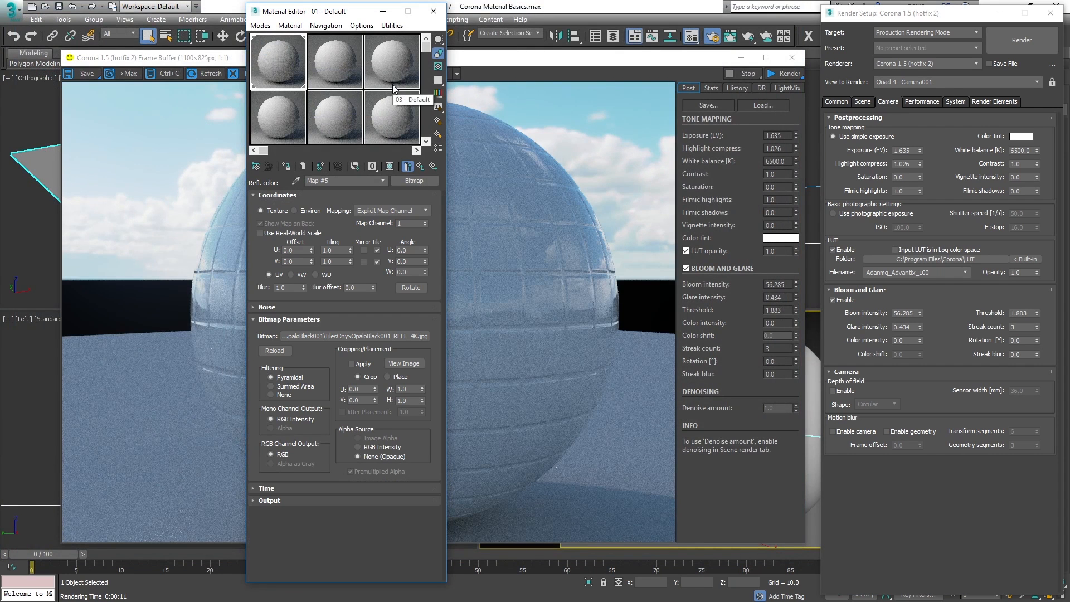
pyautogui.click(275, 501)
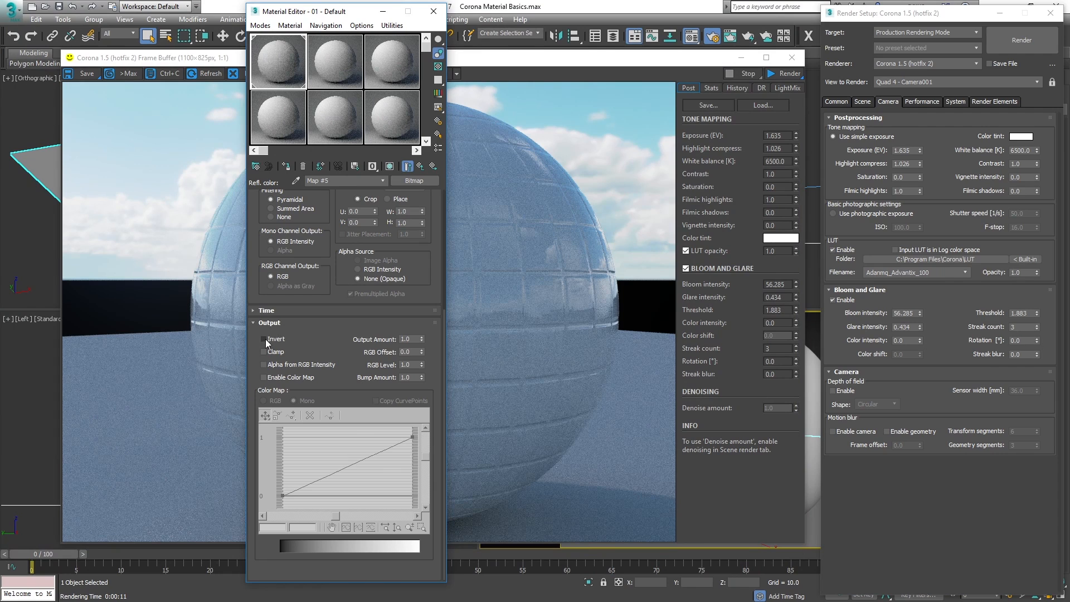
# Load the TilesOnyxOpaloBlack001_COL_4K bitmap into the material's diffuse map slot.
pyautogui.click(420, 166)
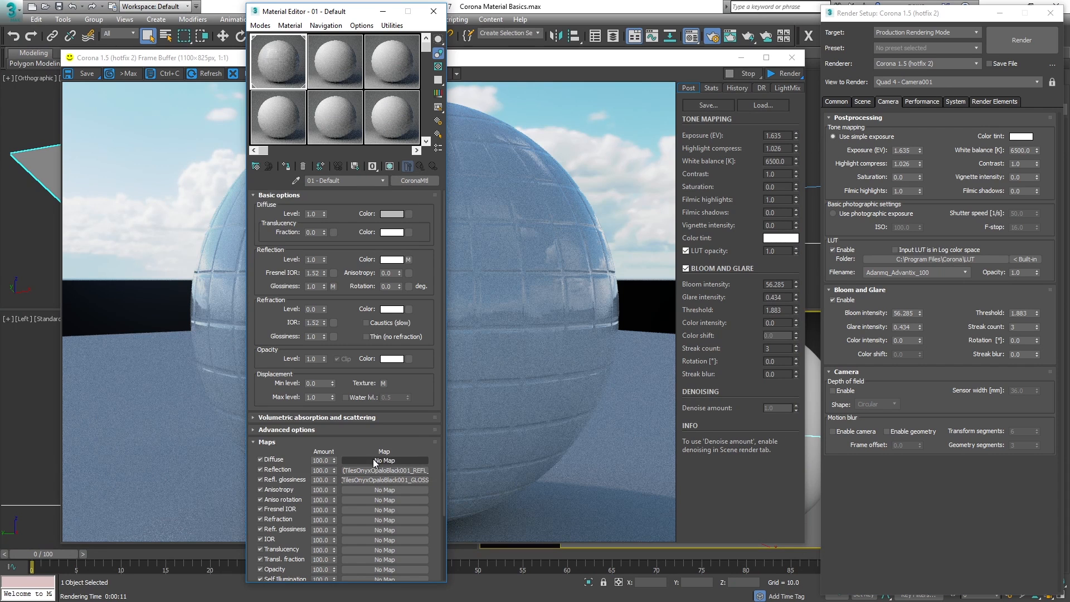
pyautogui.click(375, 462)
pyautogui.doubleClick(443, 162)
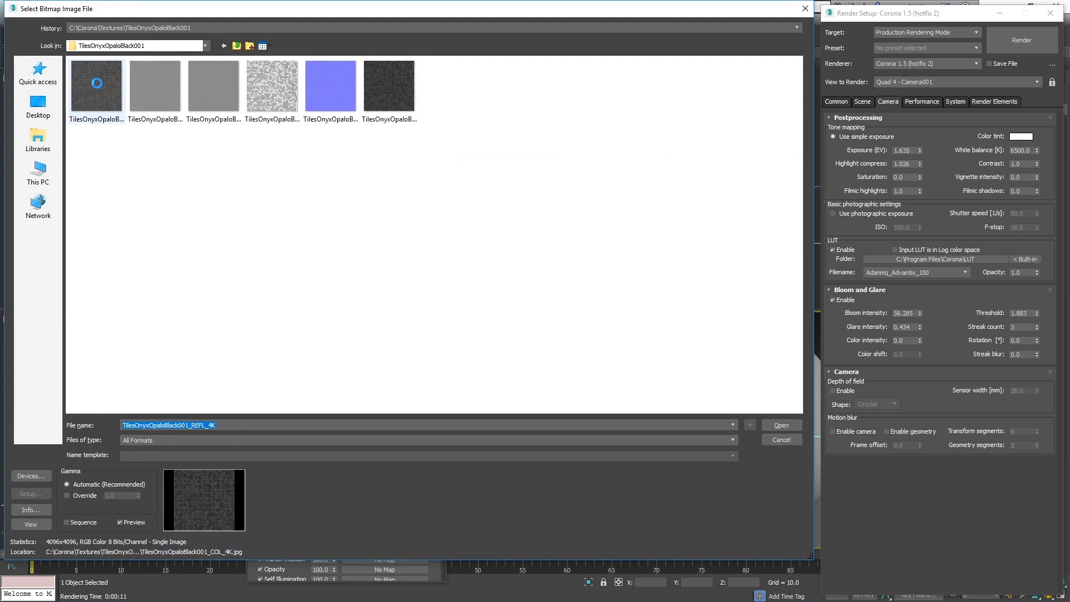
pyautogui.doubleClick(88, 79)
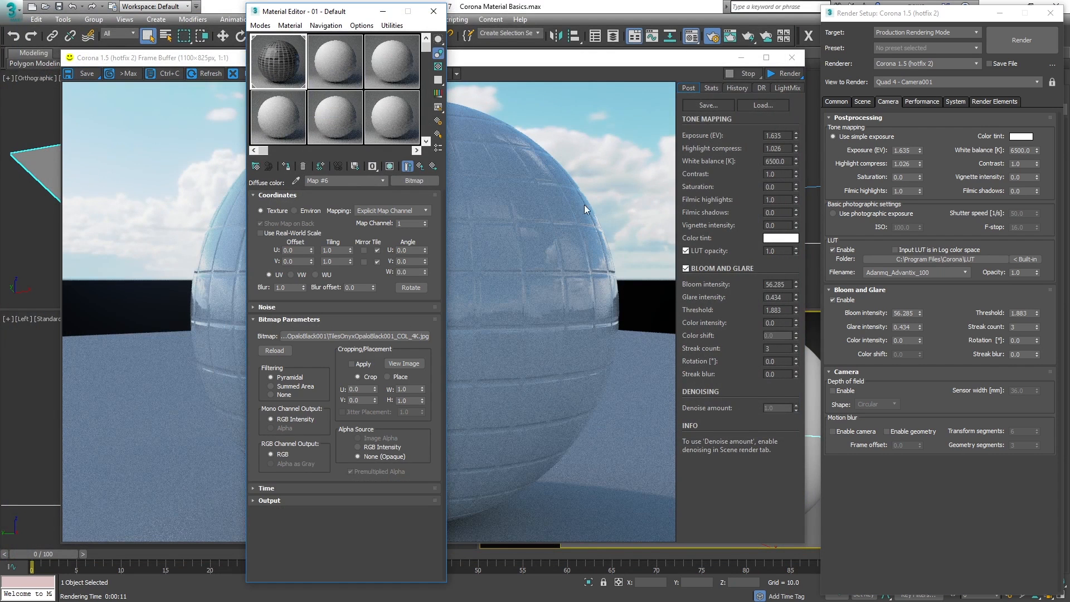
# Render the camera view with the new texture maps and inspect the tiles on the sphere up close.
pyautogui.click(784, 75)
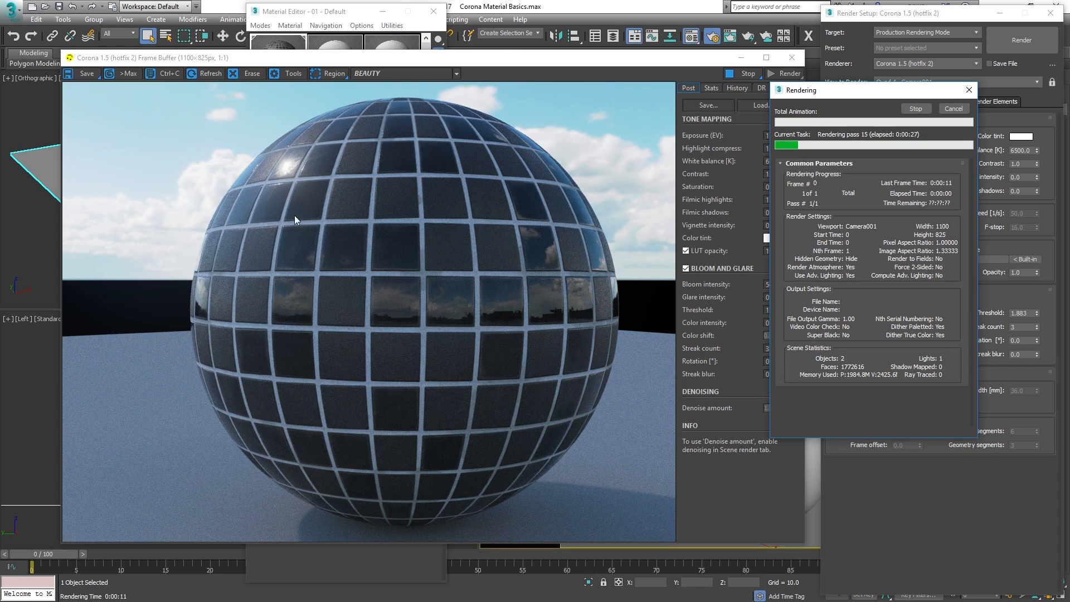
pyautogui.scroll(1, 261, 176)
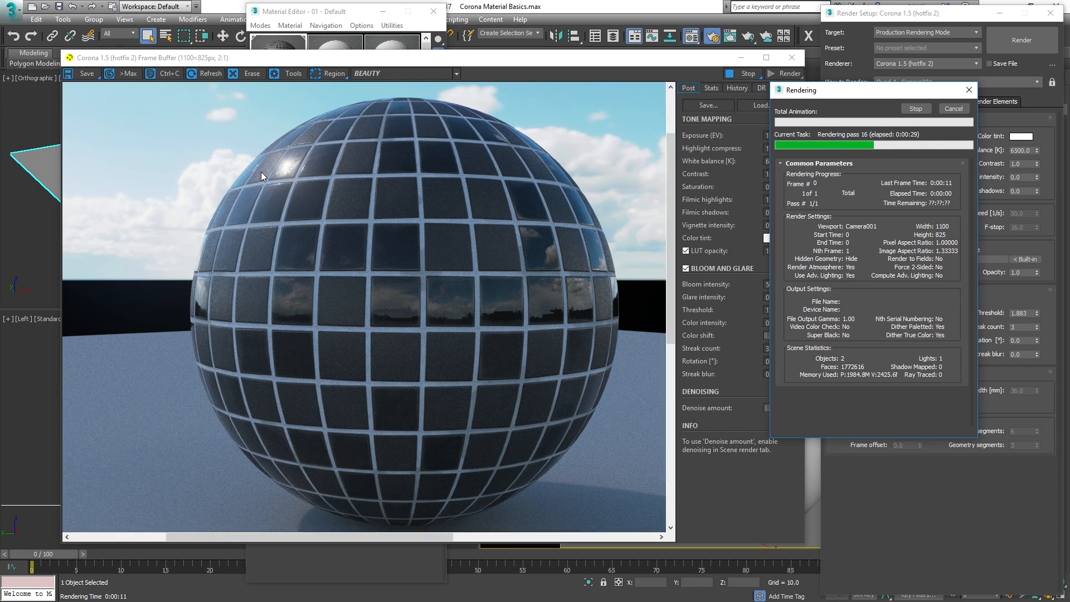
pyautogui.scroll(1, 261, 176)
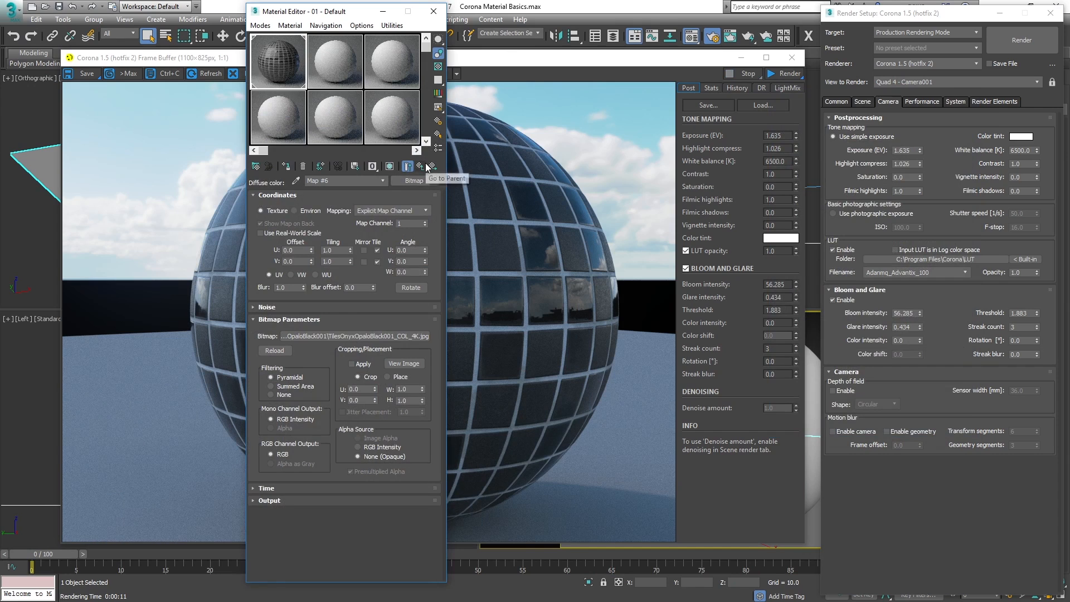
# Return to the top level of the tile material and set its displacement max level to 5.
pyautogui.press('Up')
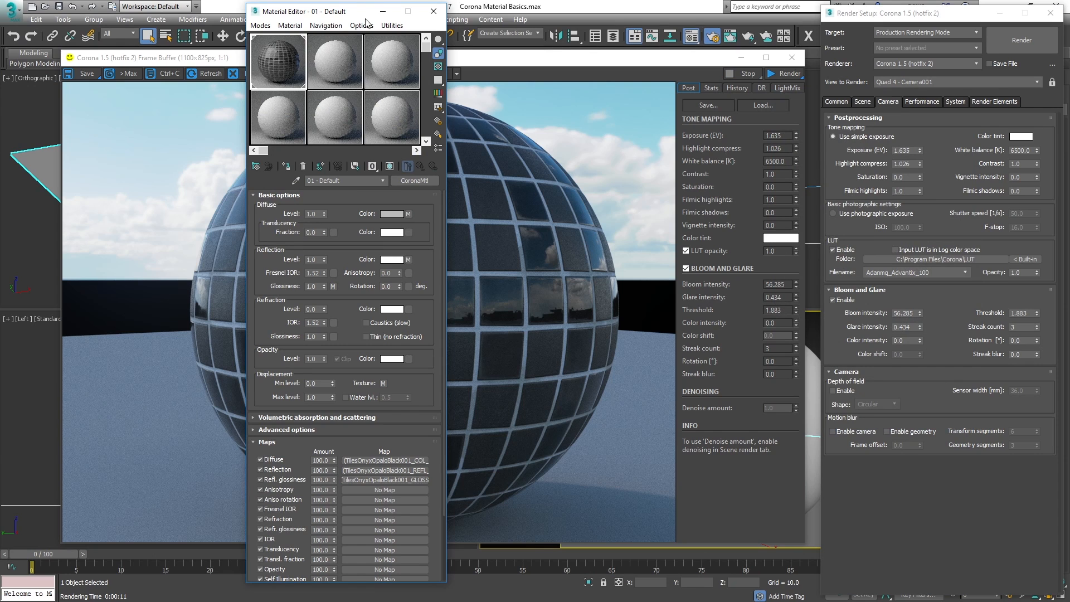
pyautogui.moveTo(338, 13); pyautogui.dragTo(683, 24)
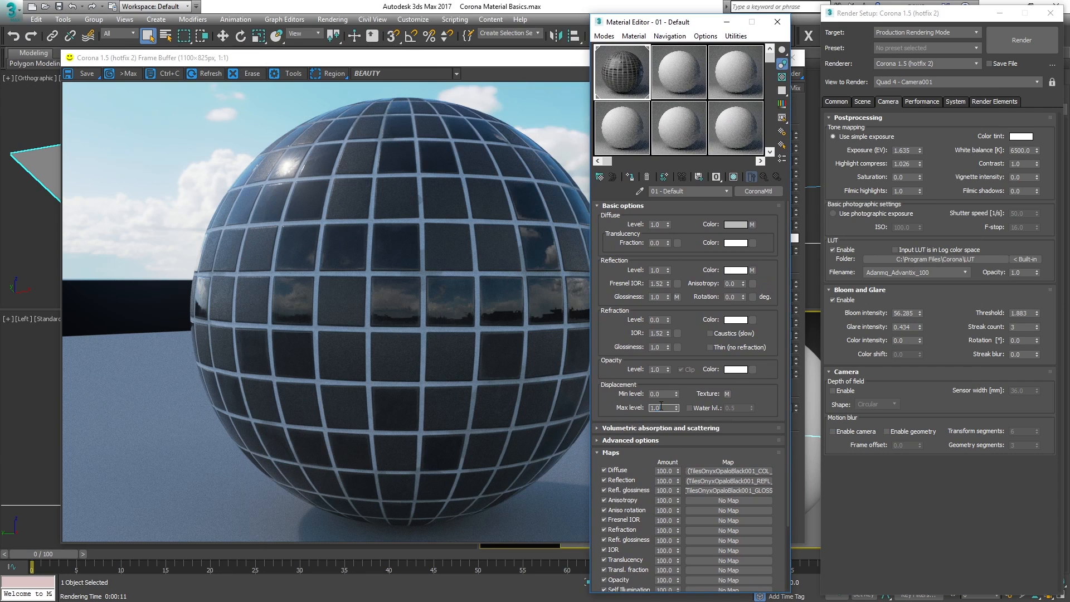
pyautogui.moveTo(667, 408); pyautogui.dragTo(644, 403)
pyautogui.write('5')
# Copy the current render to a separate window for comparison and render the scene again.
pyautogui.moveTo(384, 61); pyautogui.dragTo(359, 58)
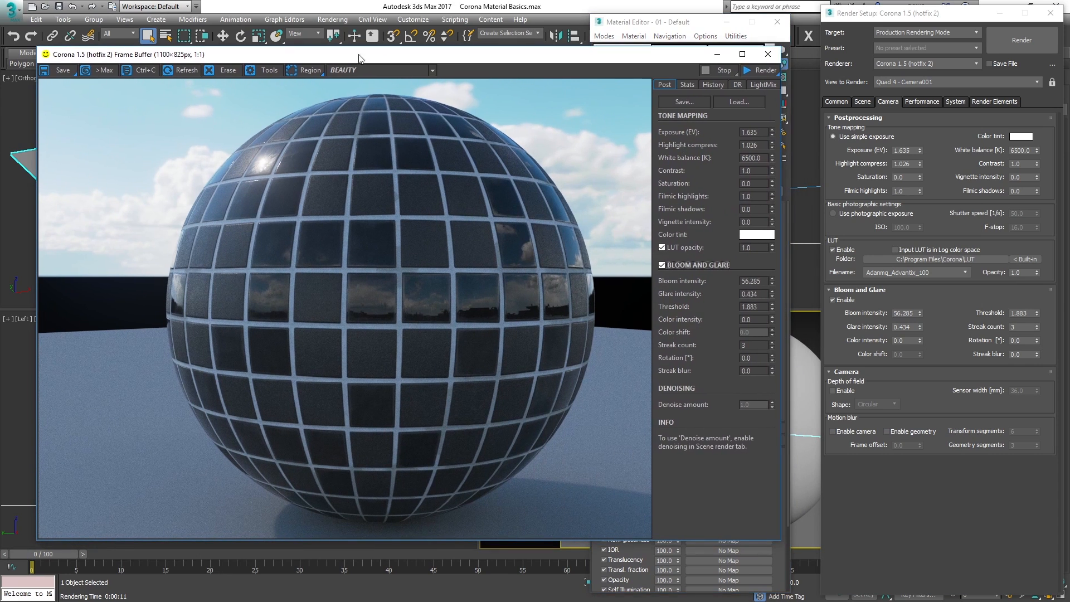
pyautogui.click(94, 73)
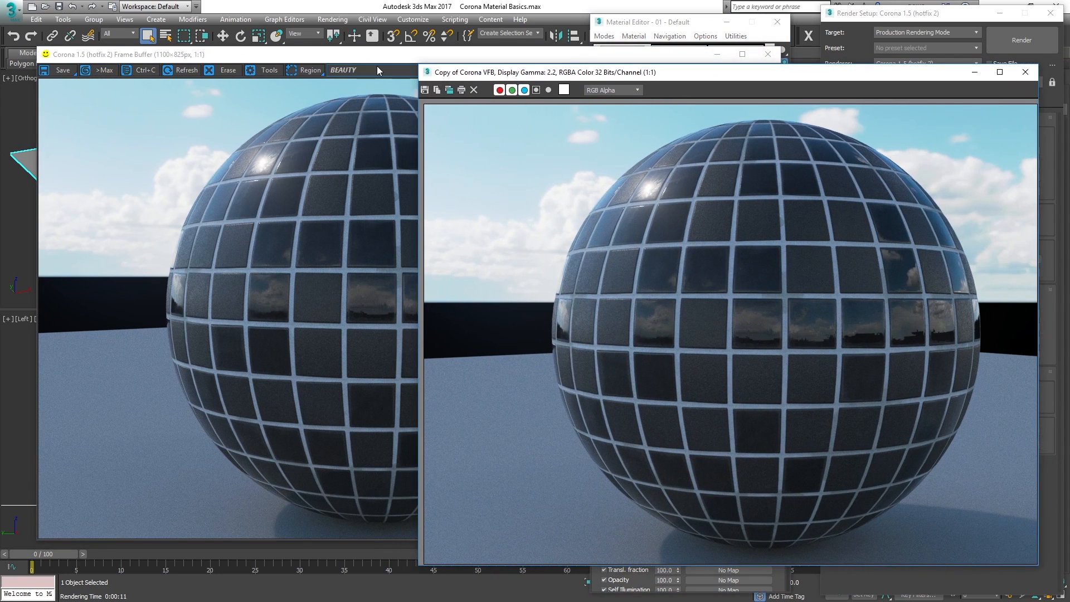
pyautogui.click(376, 66)
pyautogui.click(733, 67)
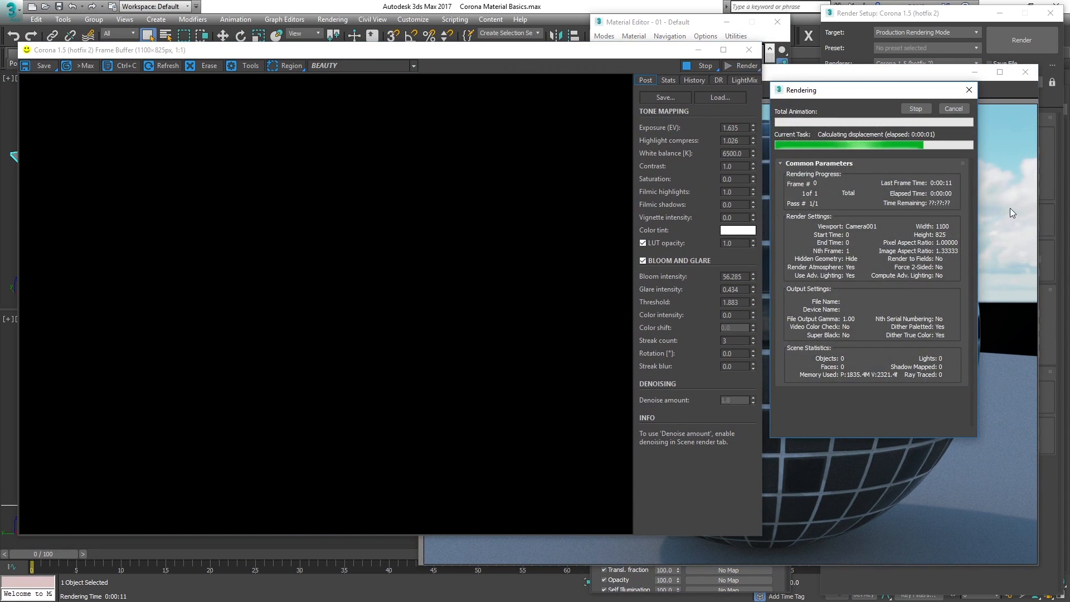
# Compare the new render with the saved copy, close the copy and cancel the running render.
pyautogui.click(1010, 209)
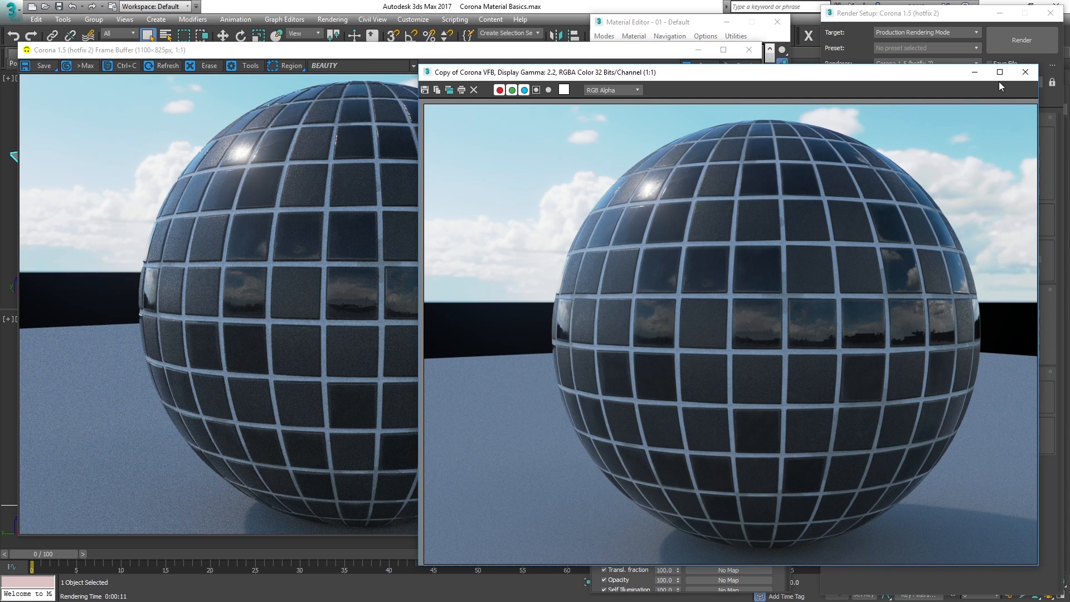
pyautogui.click(1024, 72)
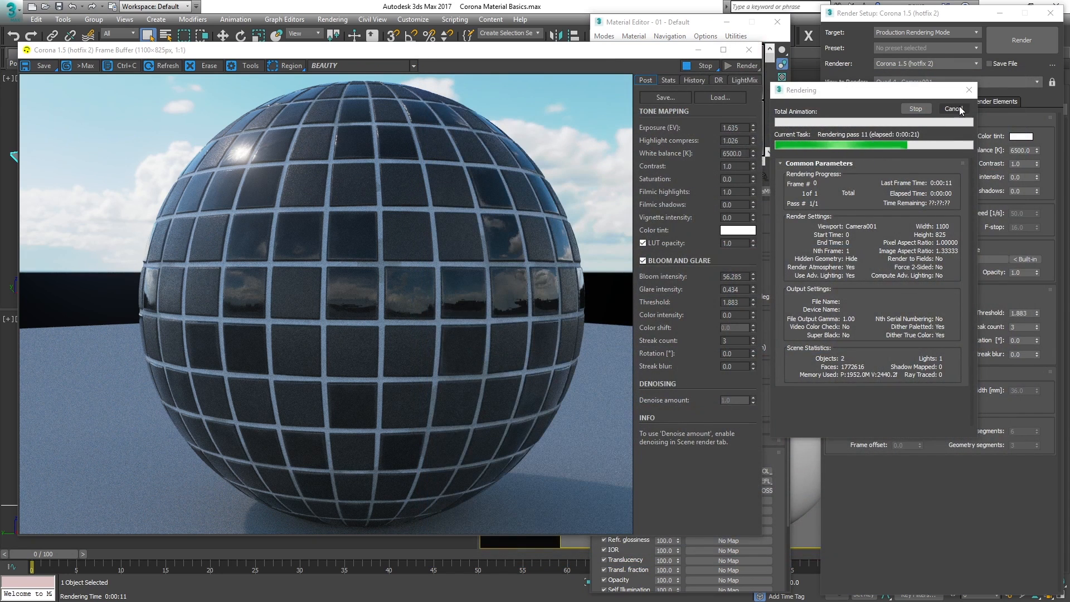
pyautogui.click(958, 109)
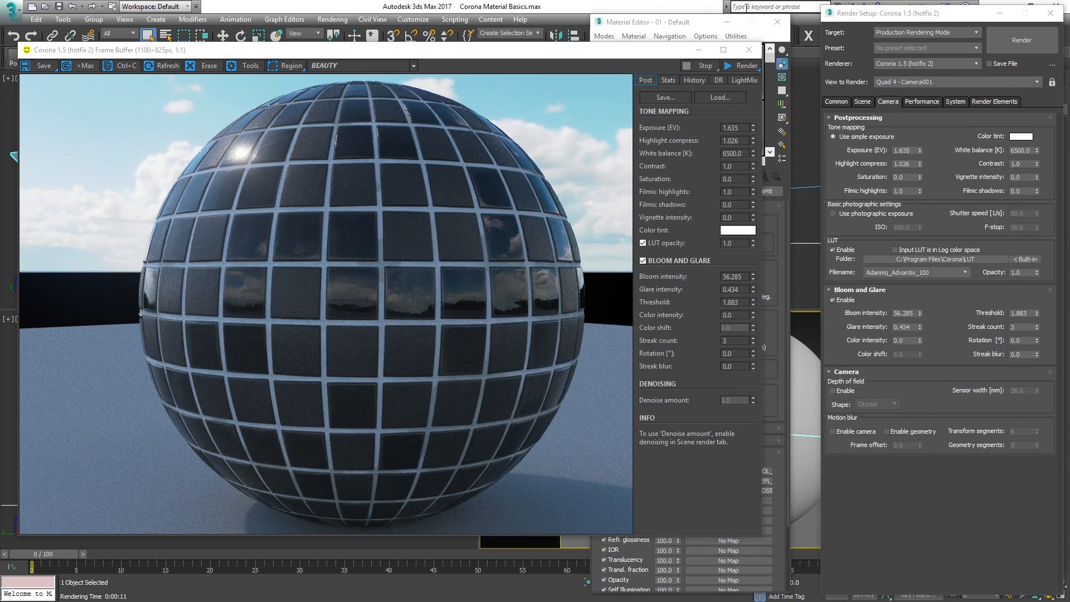
# Set the tile material's displacement max level to 2.5.
pyautogui.click(659, 22)
pyautogui.click(662, 408)
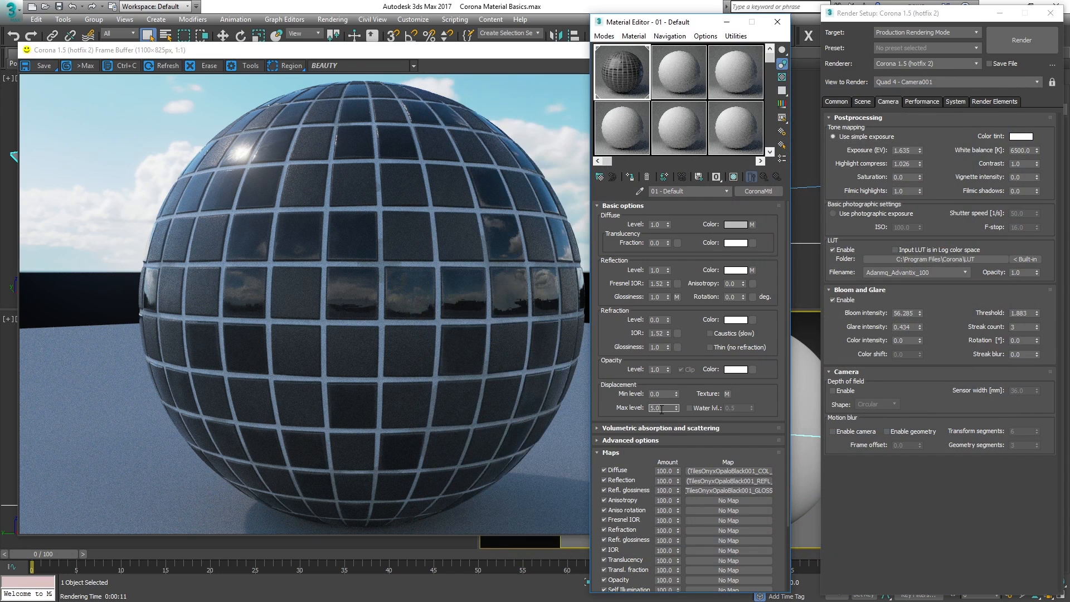
pyautogui.write('2.5')
pyautogui.click(767, 323)
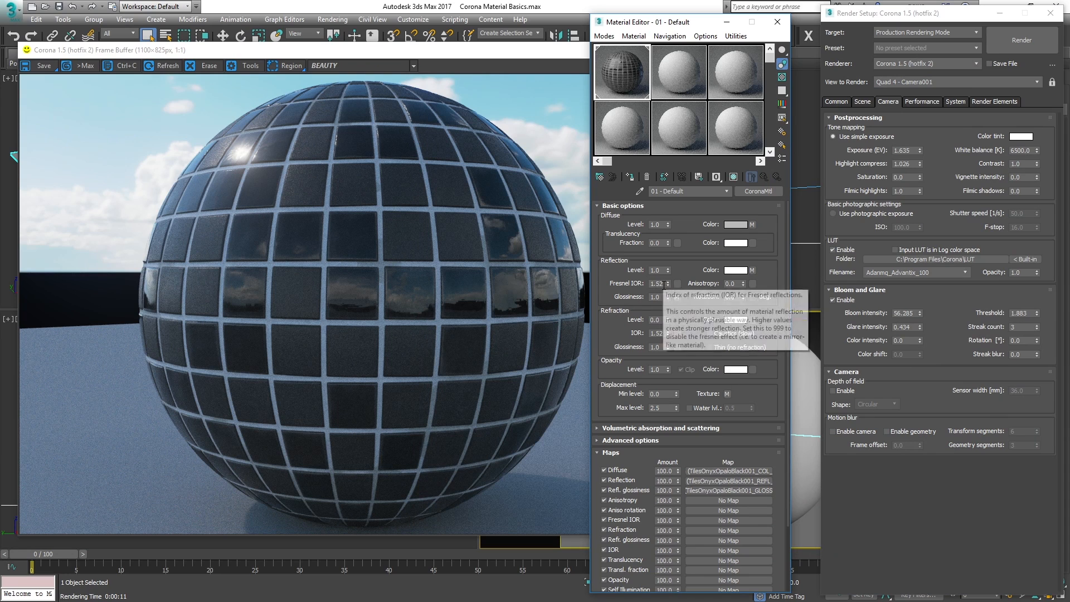
# Set the reflection's Fresnel IOR to 2 and render the scene.
pyautogui.doubleClick(657, 284)
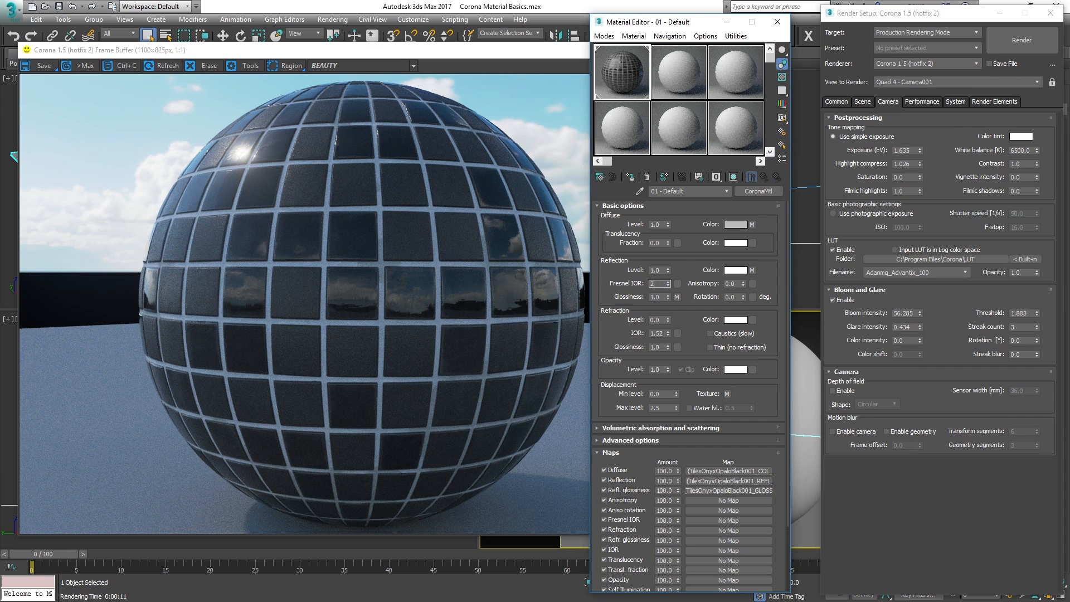
pyautogui.click(515, 54)
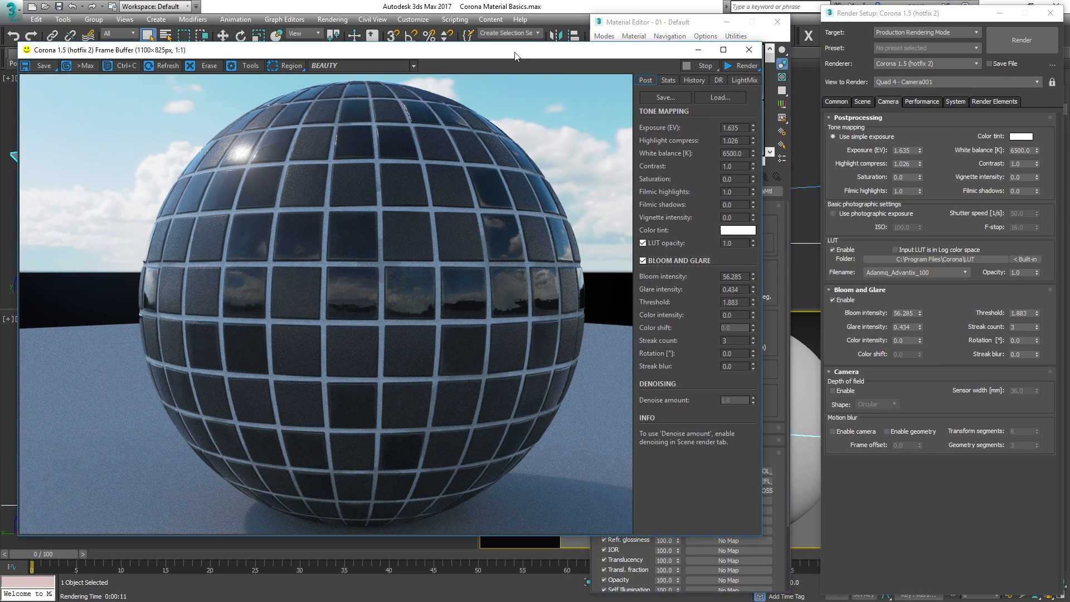
pyautogui.click(737, 65)
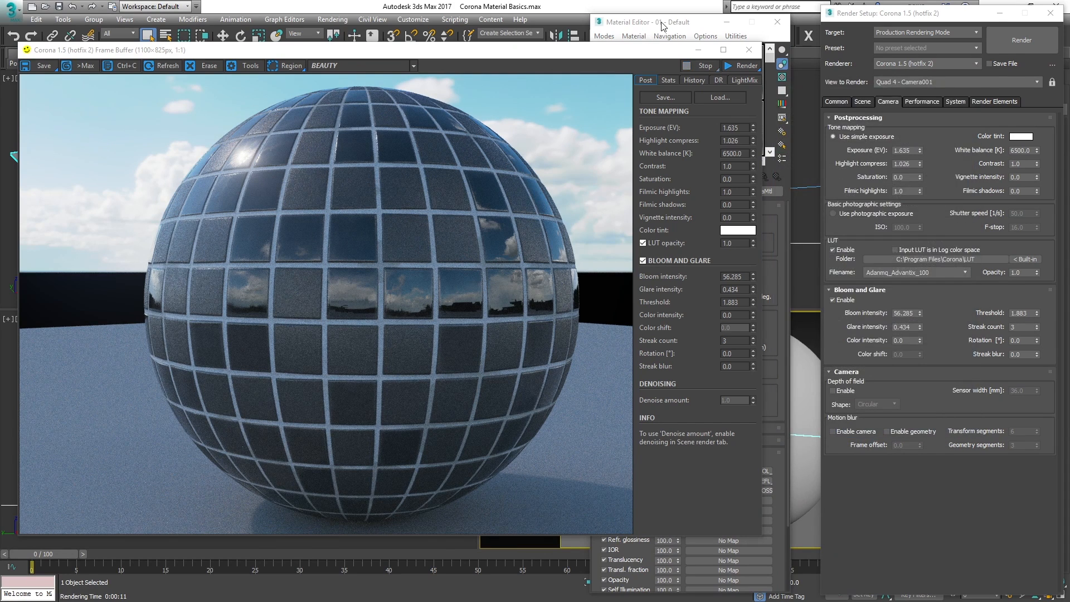
# Set the reflection's Fresnel IOR to 1.6 and render the scene again.
pyautogui.doubleClick(657, 283)
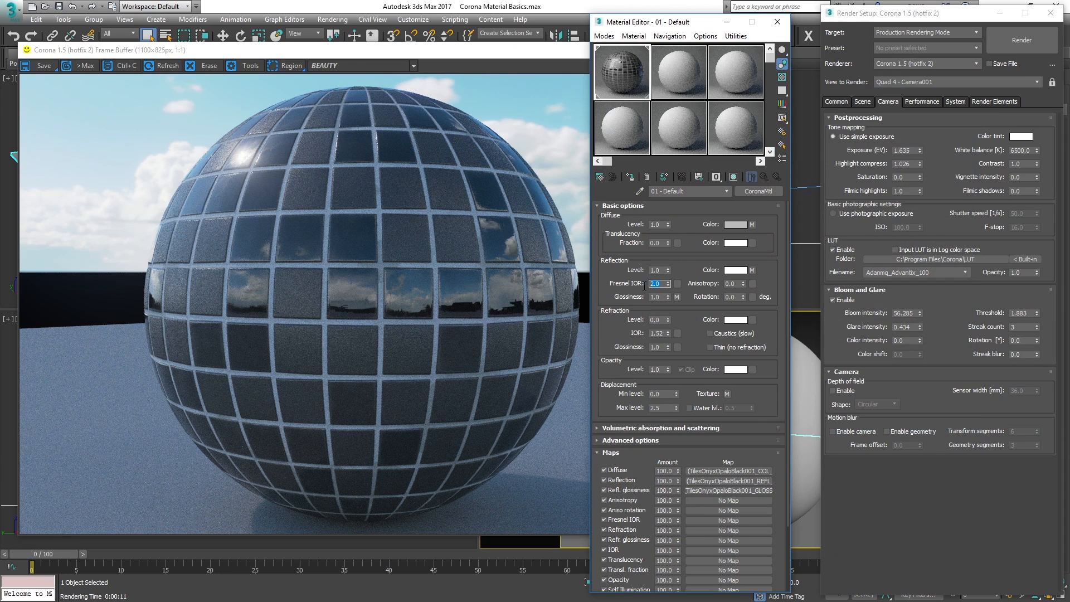
pyautogui.write('1.6')
pyautogui.press('Return')
pyautogui.click(530, 56)
pyautogui.click(737, 67)
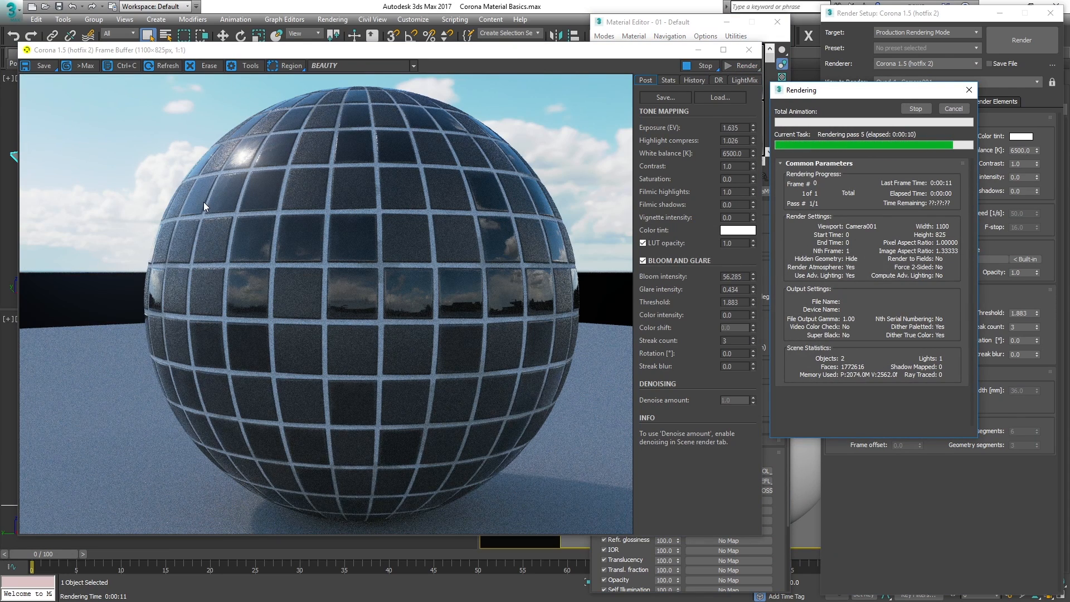
# Raise the render's exposure to 1.993 EV and its highlight compression to 1.061.
pyautogui.click(755, 127)
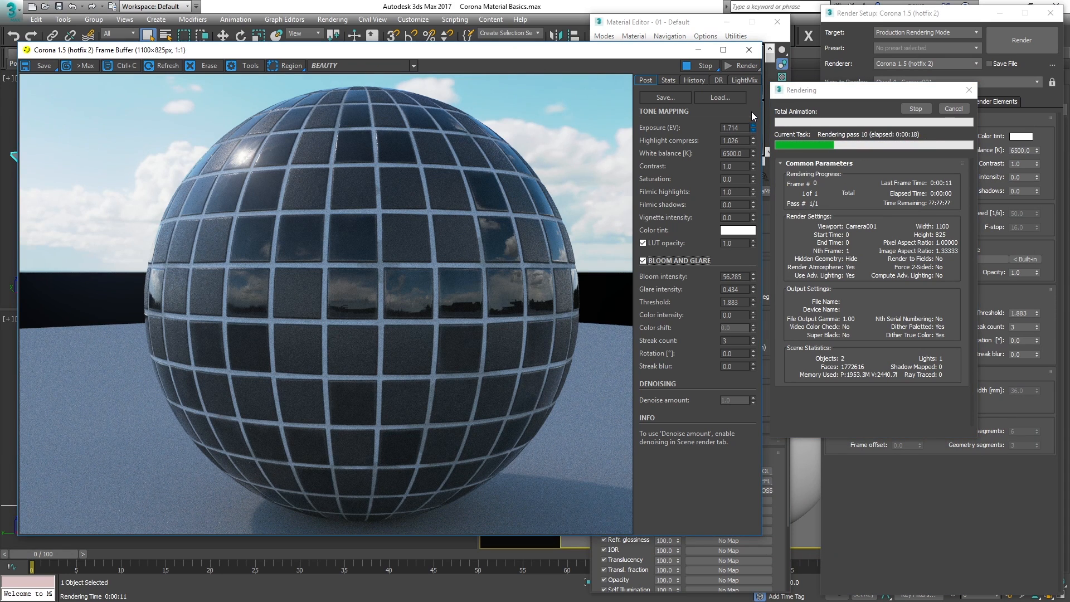
pyautogui.moveTo(747, 66); pyautogui.dragTo(743, 114)
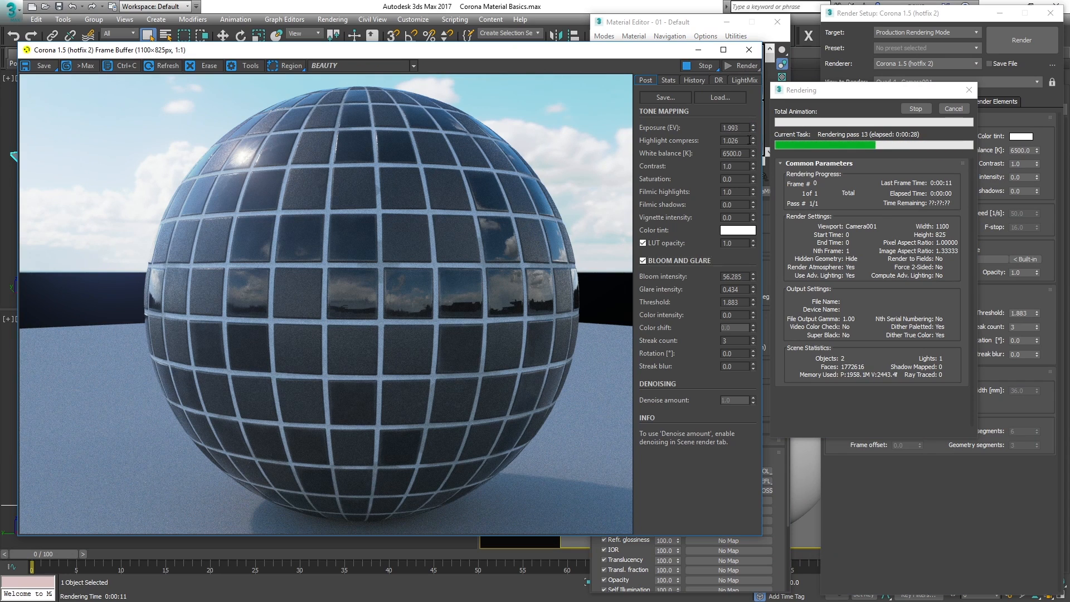
pyautogui.moveTo(754, 138); pyautogui.dragTo(750, 131)
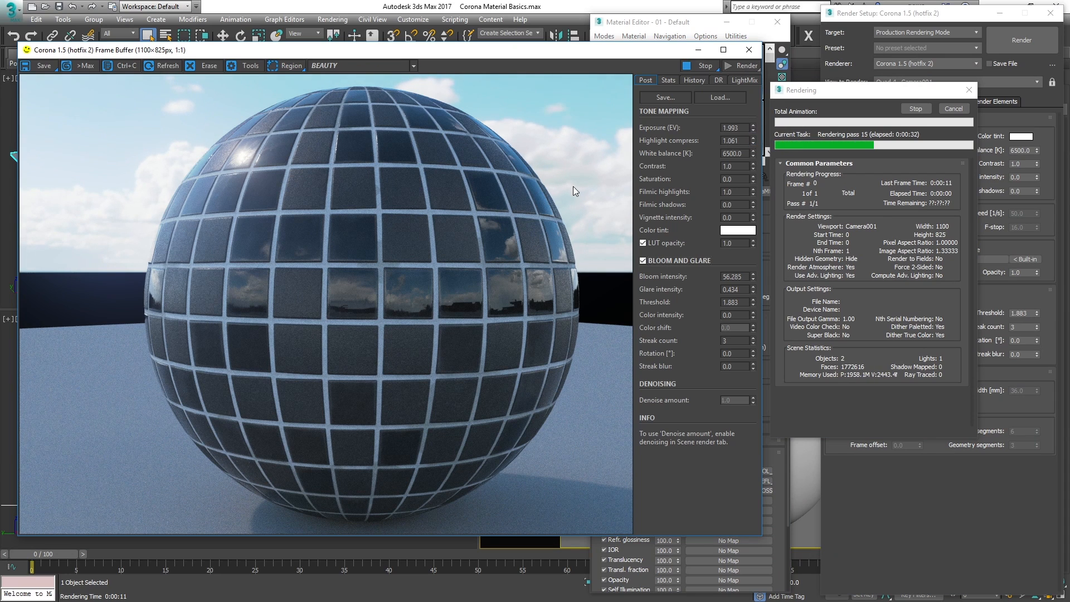